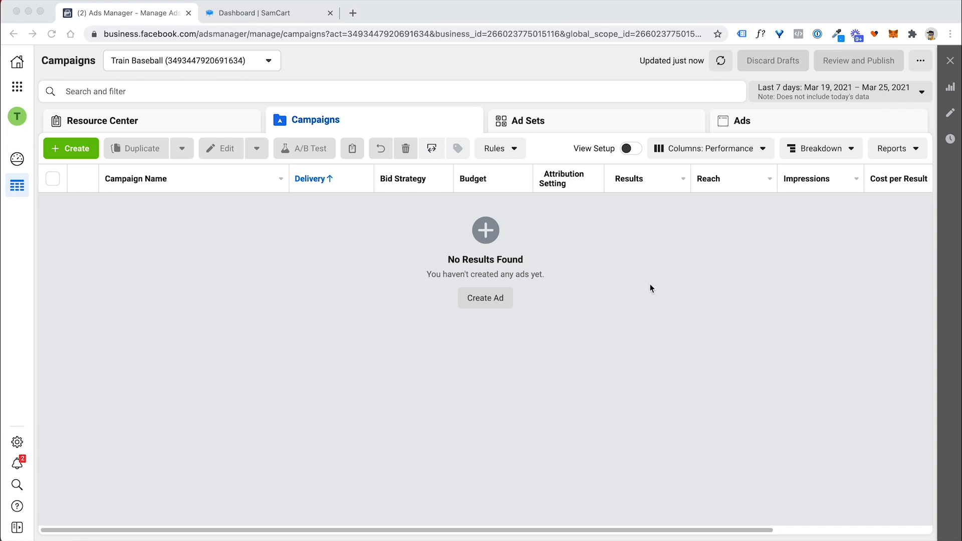
# Open Ads Manager and start a new campaign with the Conversions objective
pyautogui.click(414, 305)
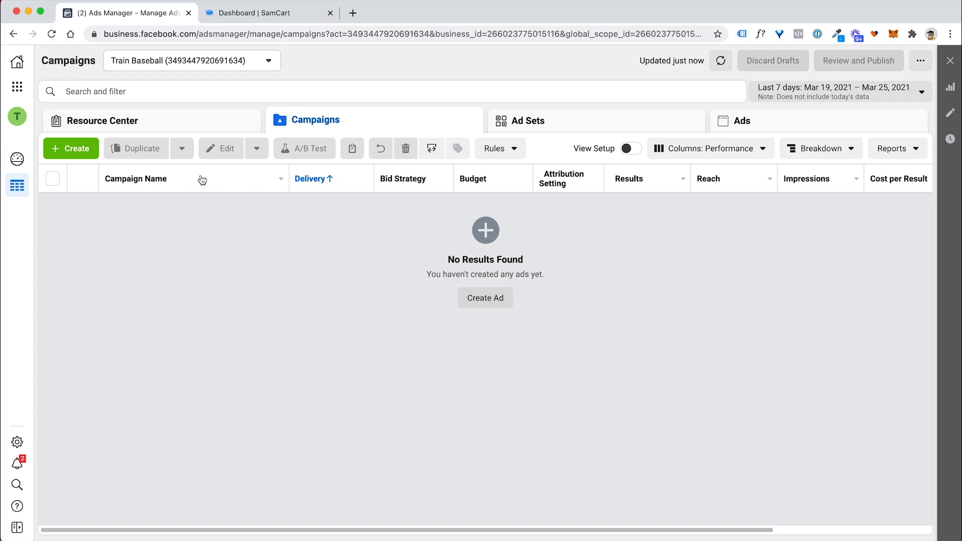
pyautogui.click(17, 86)
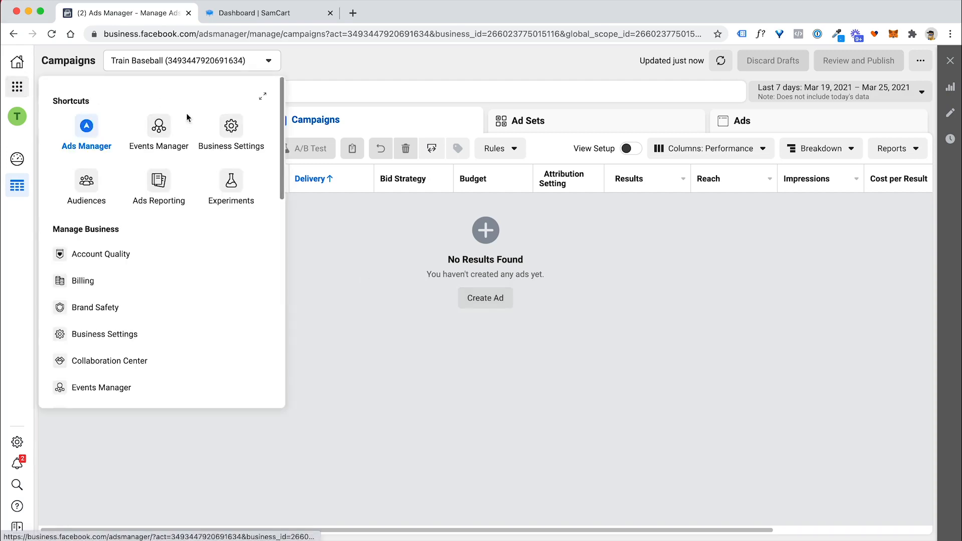
pyautogui.click(85, 131)
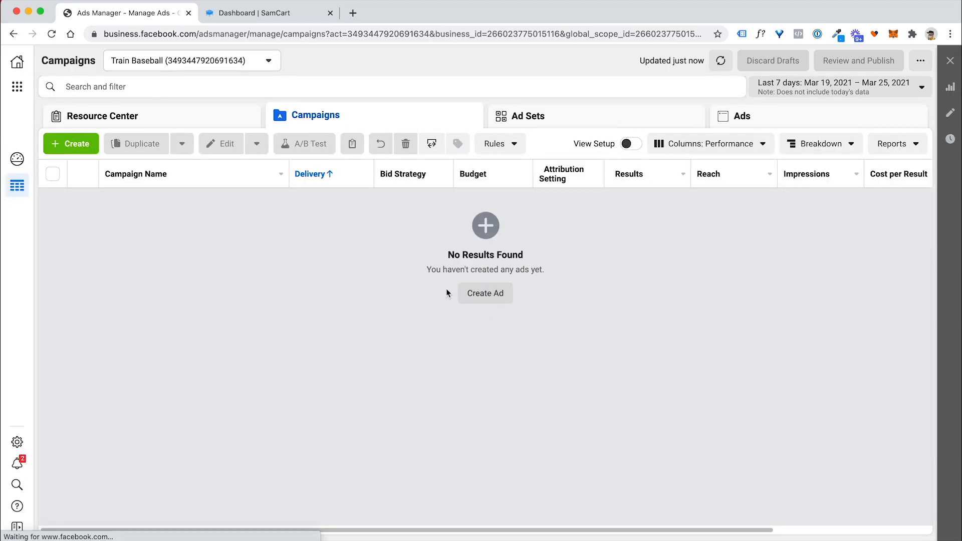
pyautogui.click(482, 294)
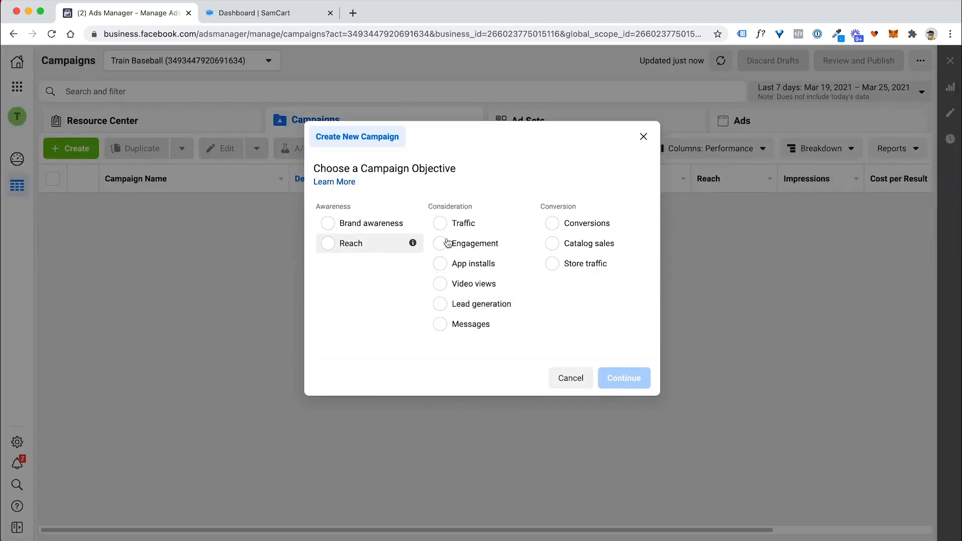
pyautogui.click(552, 225)
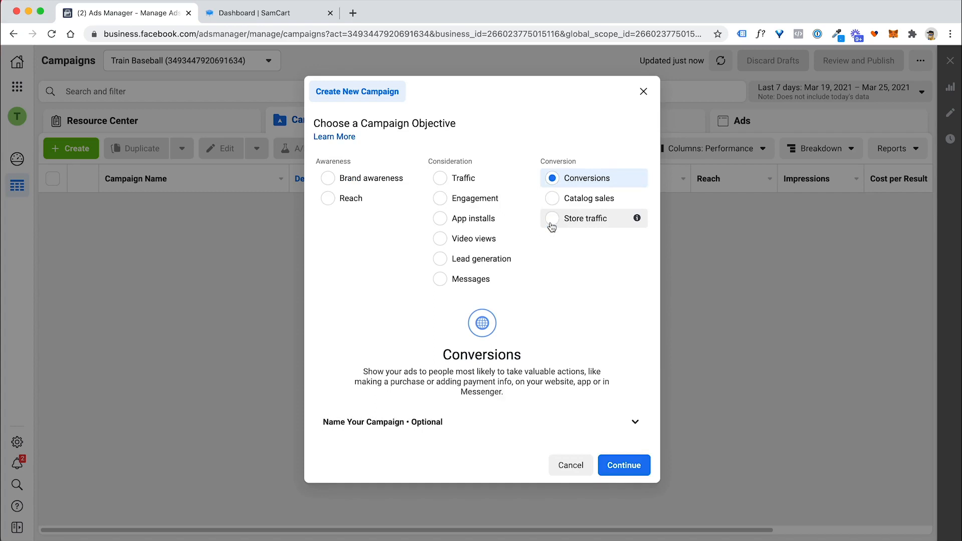
# Name the campaign "10 Step Hitting System" and continue to its campaign settings
pyautogui.click(488, 426)
pyautogui.scroll(-3, 481, 401)
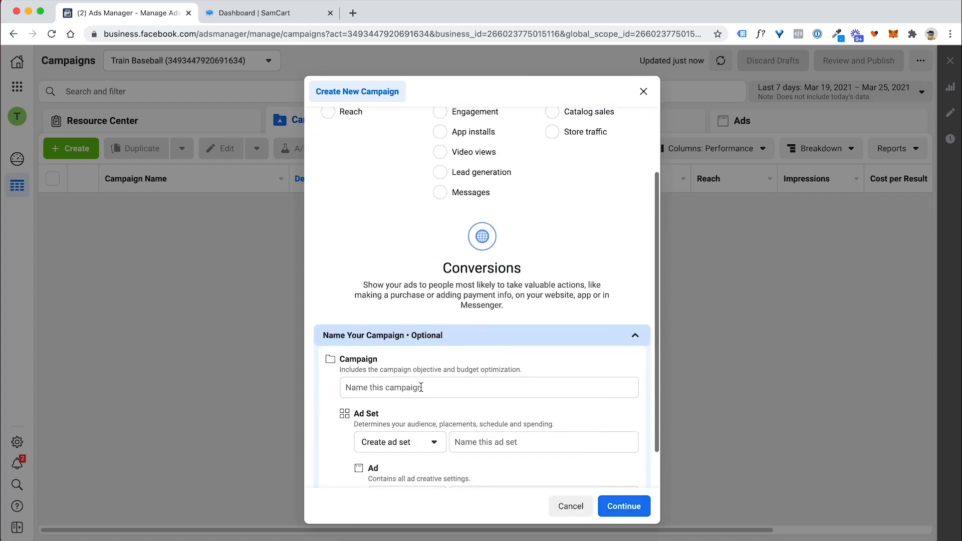
pyautogui.click(420, 370)
pyautogui.write('10 St')
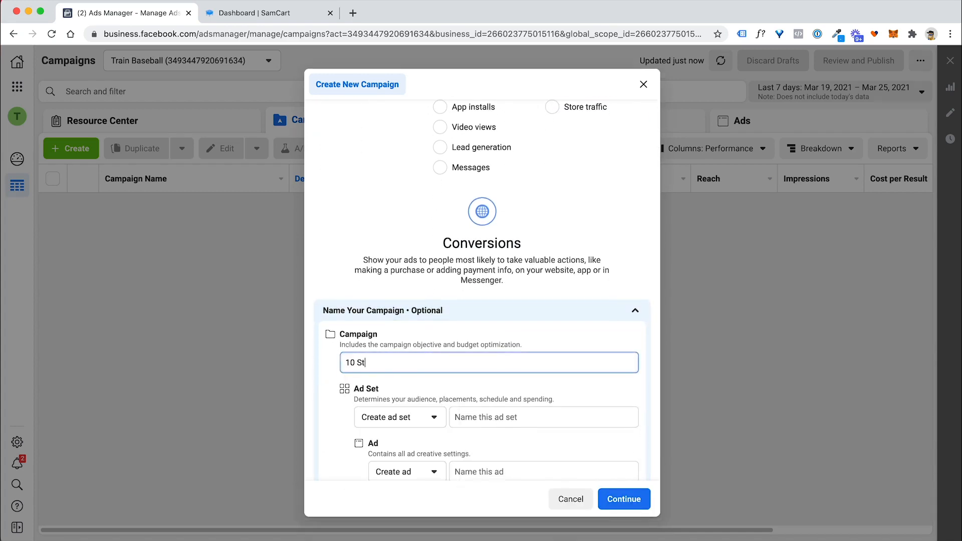
pyautogui.write('ep Hitting System')
pyautogui.scroll(-1, 431, 365)
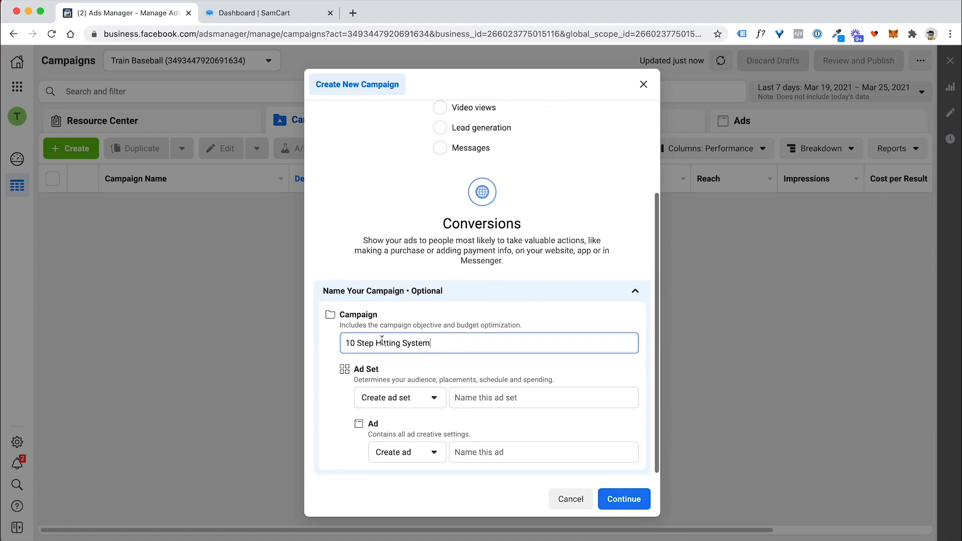
pyautogui.scroll(-1, 454, 354)
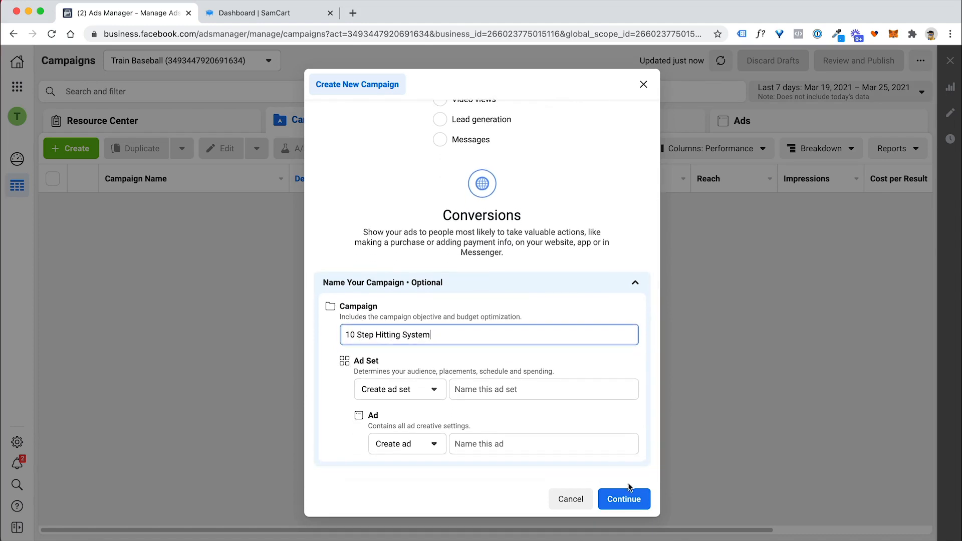
pyautogui.click(623, 498)
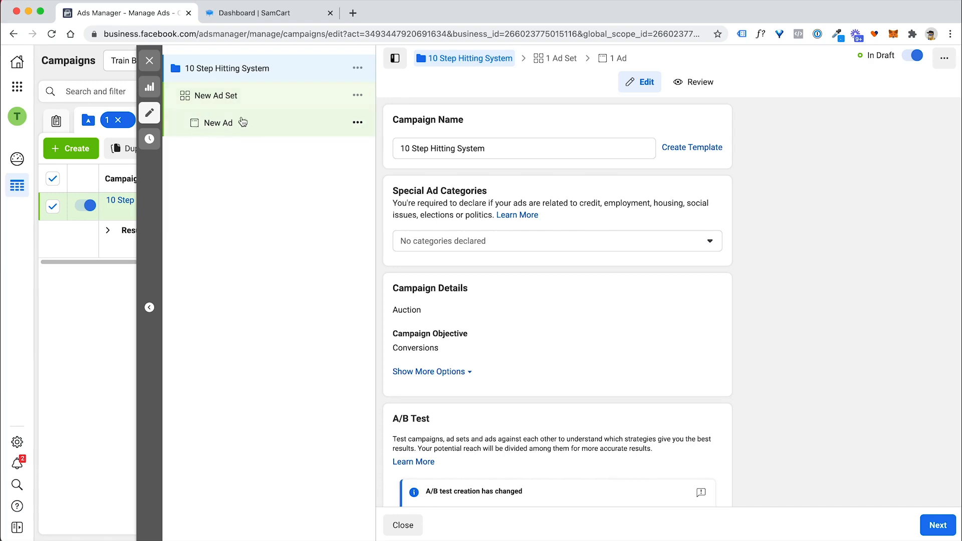
# Review the special ad category options and leave no categories declared
pyautogui.scroll(-3, 448, 172)
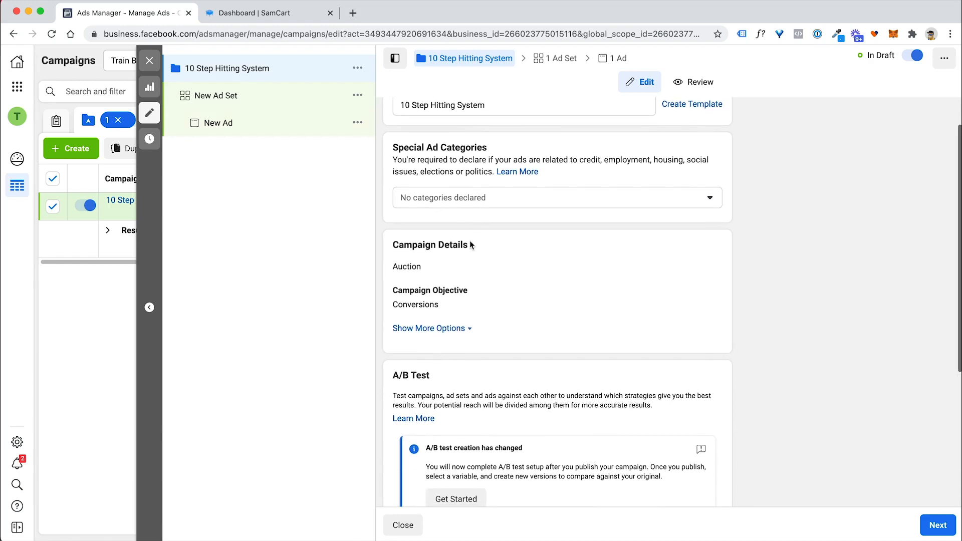
pyautogui.click(472, 130)
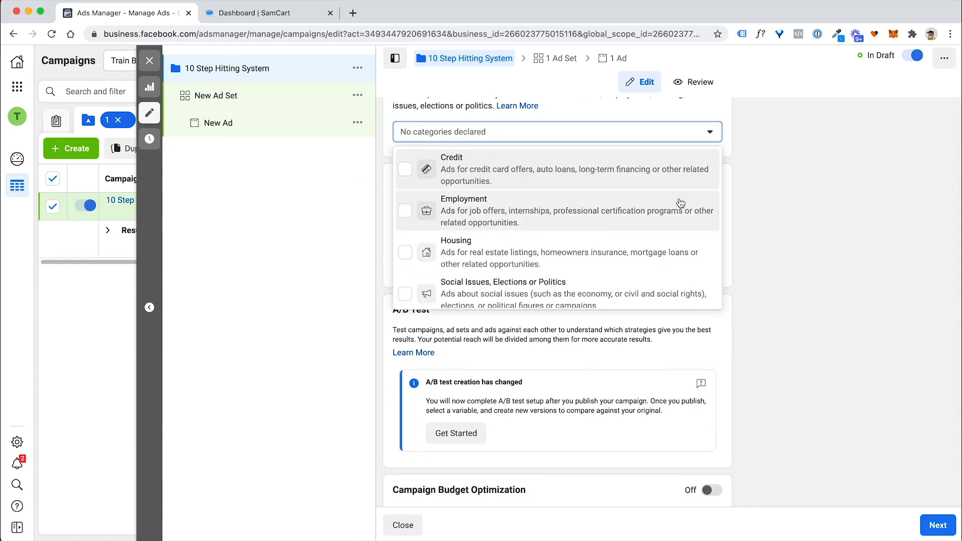
pyautogui.click(775, 240)
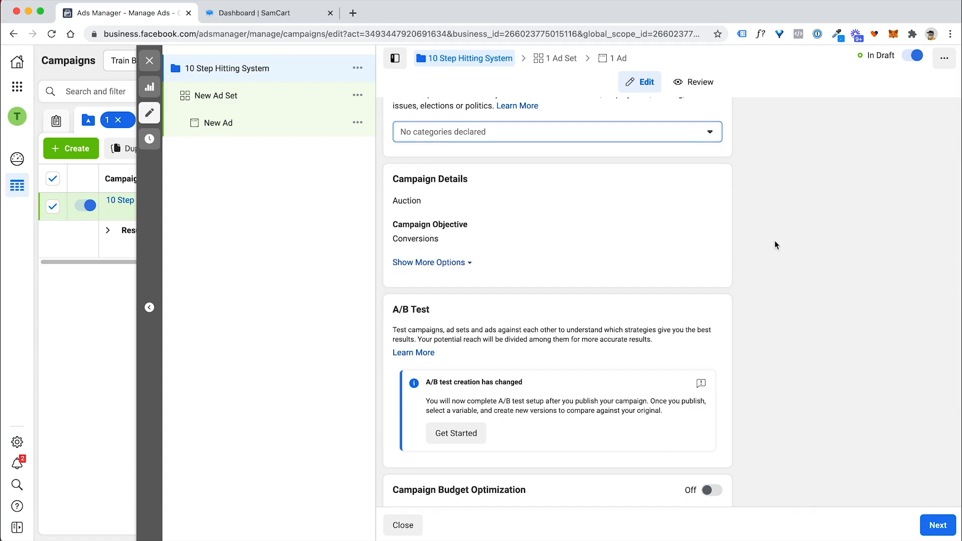
# Open the campaign details for editing and choose Auction as the buying type
pyautogui.scroll(1, 550, 224)
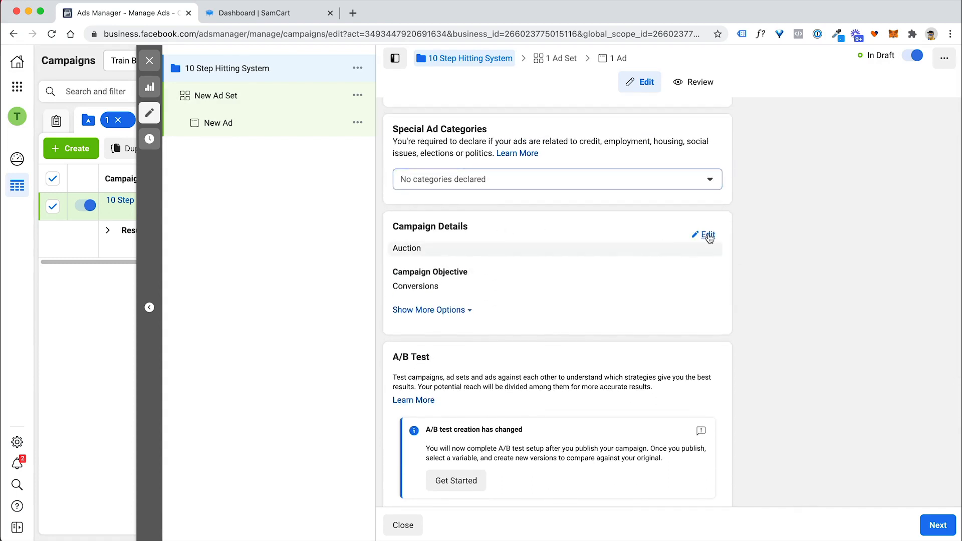
pyautogui.click(707, 234)
pyautogui.scroll(-1, 578, 252)
pyautogui.click(708, 273)
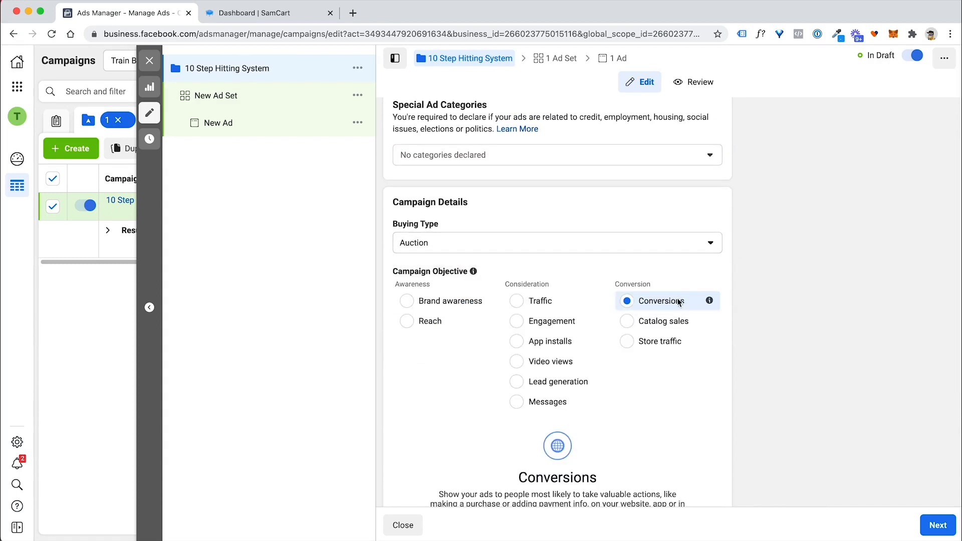
pyautogui.scroll(-1, 583, 267)
pyautogui.click(690, 215)
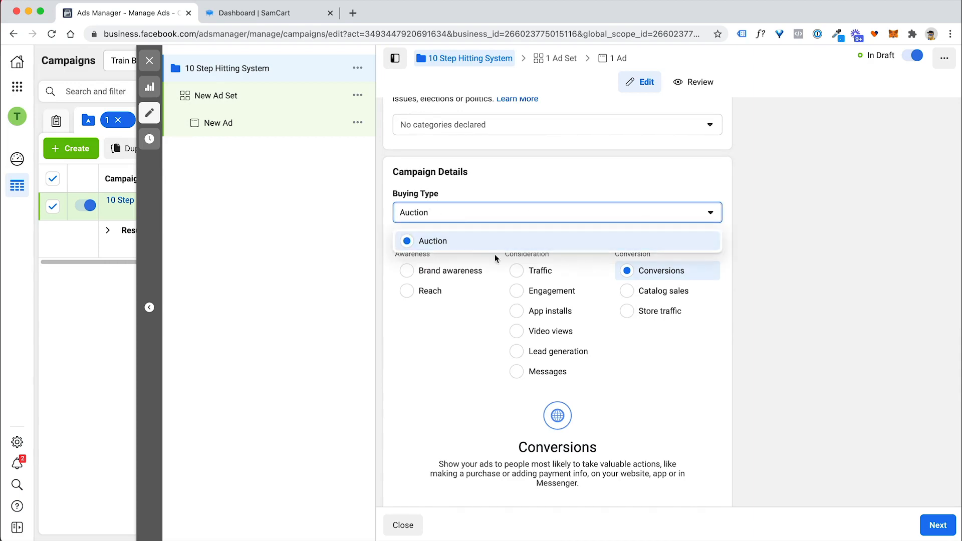
pyautogui.click(473, 248)
# Show the additional campaign options and open the campaign spending limit setting
pyautogui.scroll(-5, 659, 253)
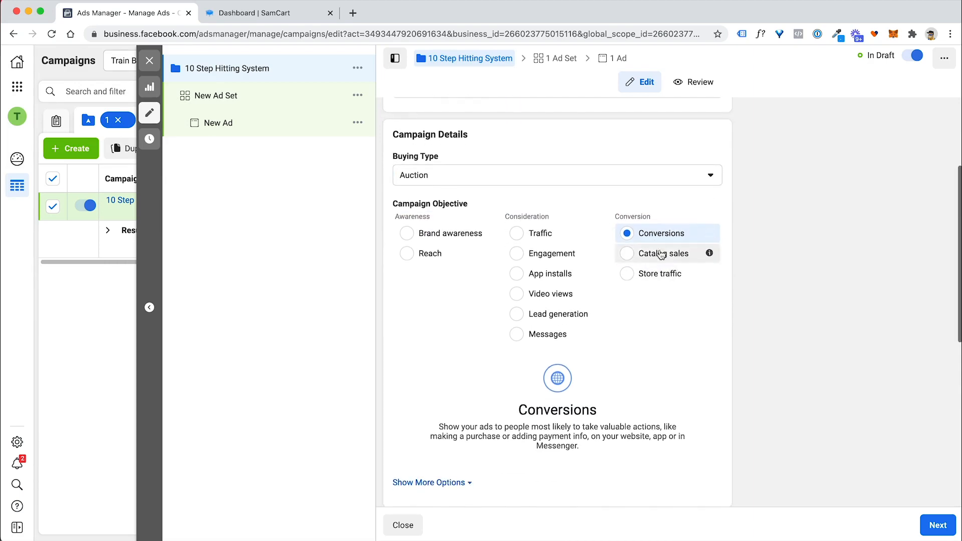
pyautogui.click(451, 360)
pyautogui.scroll(-3, 524, 325)
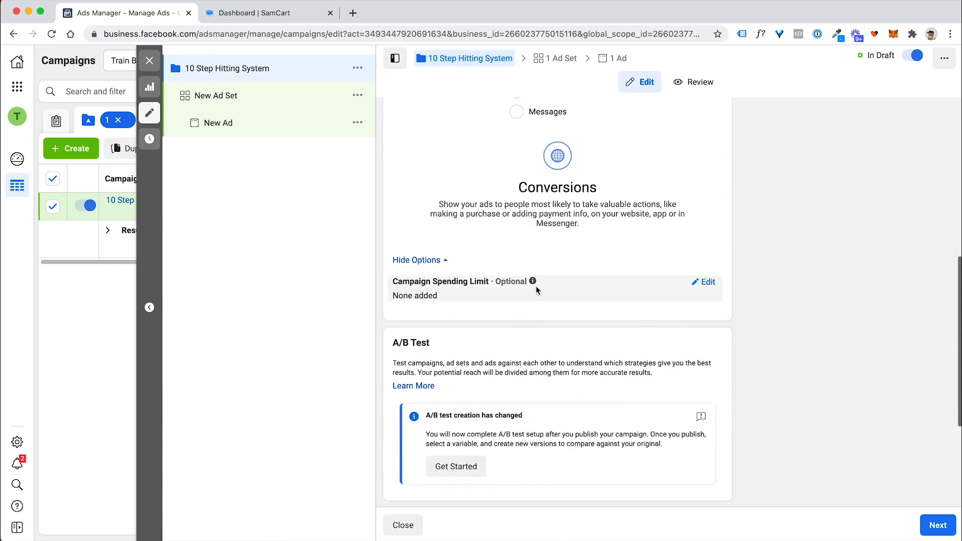
pyautogui.click(707, 283)
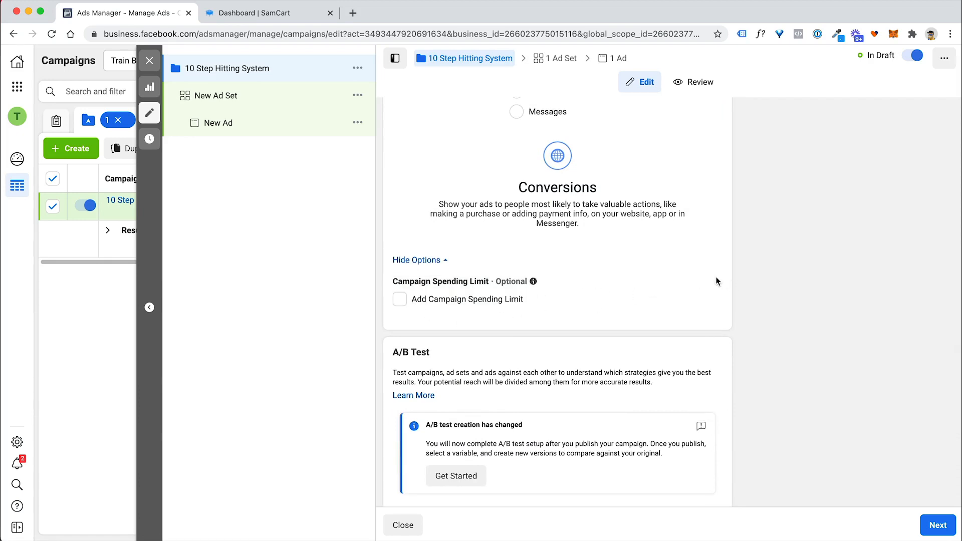
# Try Campaign Budget Optimization with a daily budget of $100.00 and turn it back off
pyautogui.scroll(-5, 717, 281)
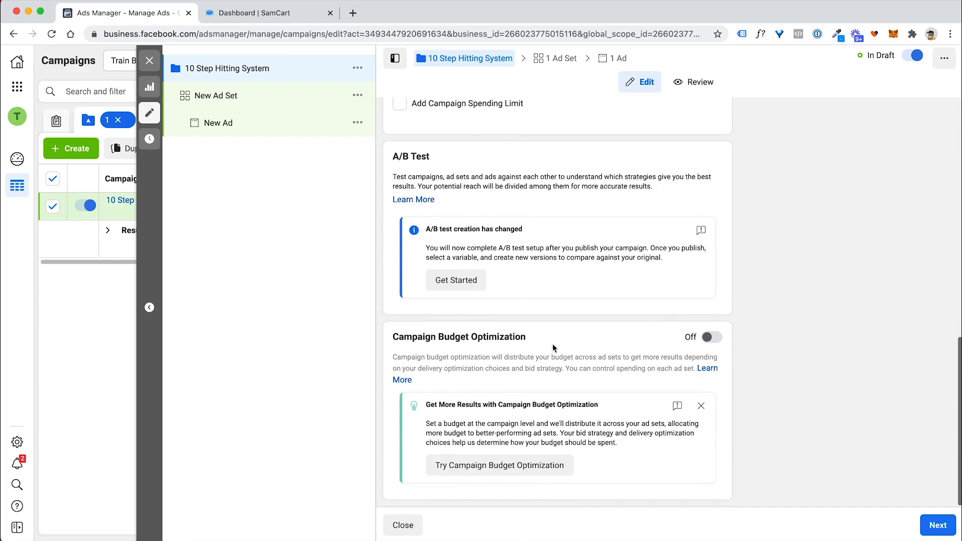
pyautogui.moveTo(394, 337); pyautogui.dragTo(525, 339)
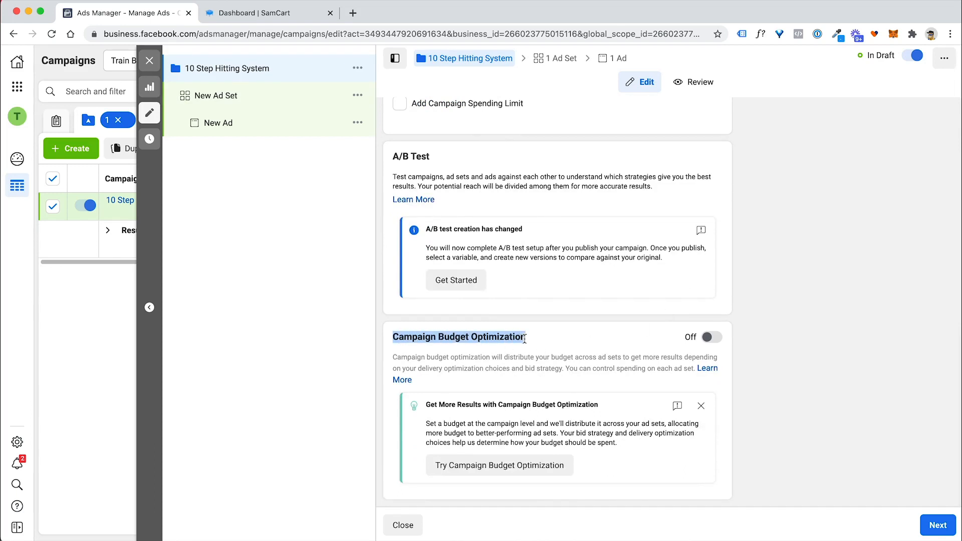
pyautogui.click(533, 342)
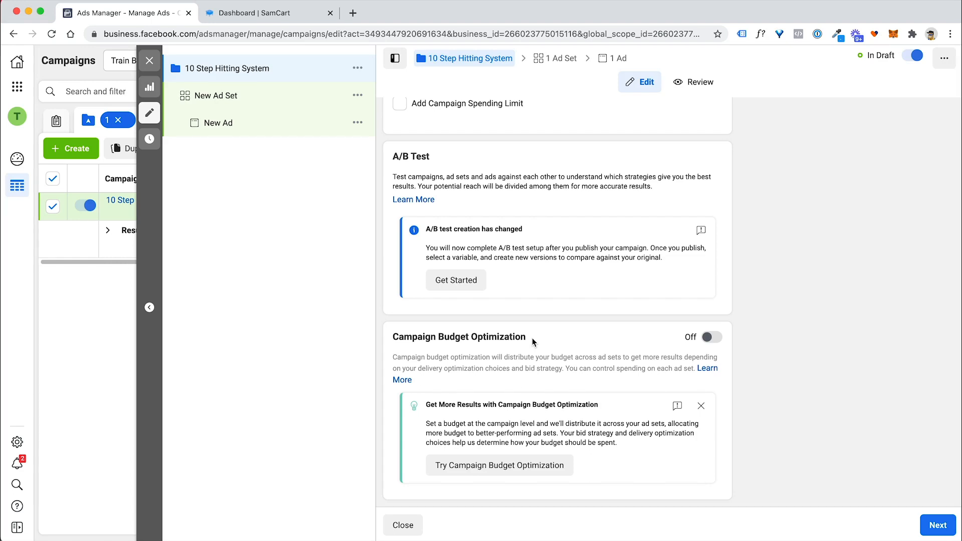
pyautogui.click(710, 337)
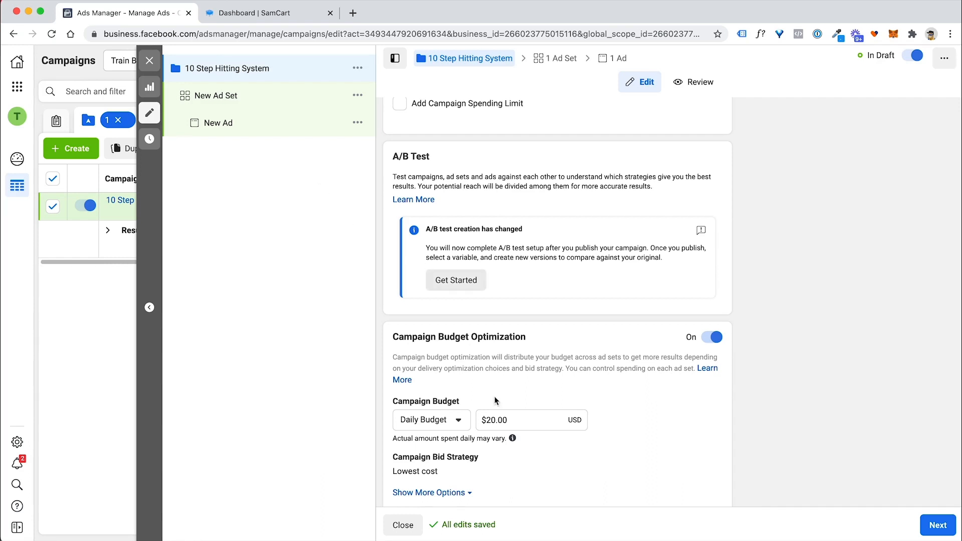
pyautogui.click(496, 417)
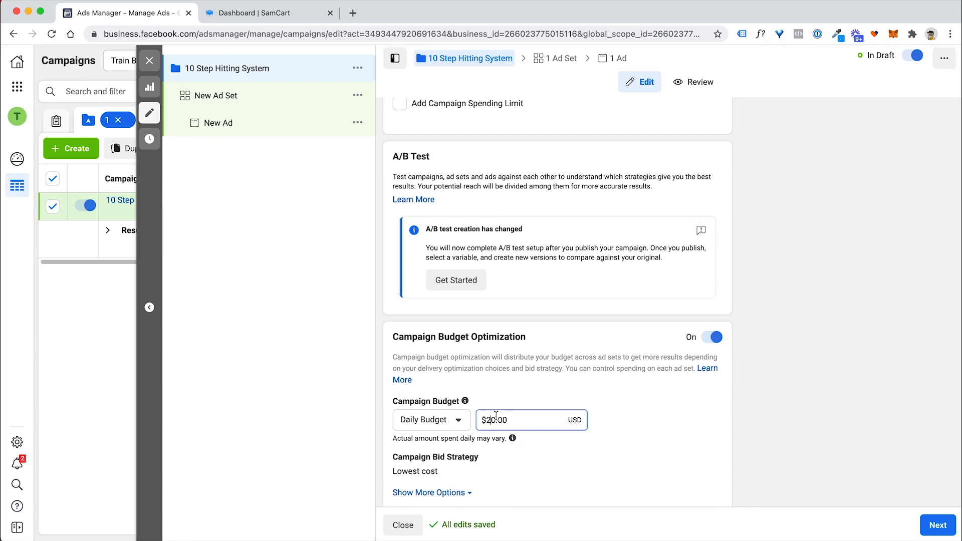
pyautogui.press('BackSpace')
pyautogui.write('10')
pyautogui.click(531, 394)
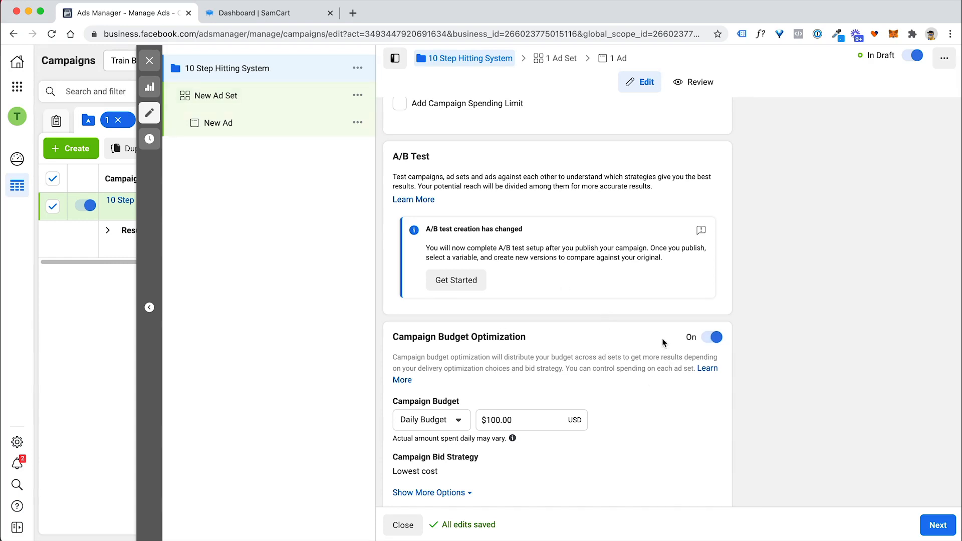
pyautogui.click(711, 337)
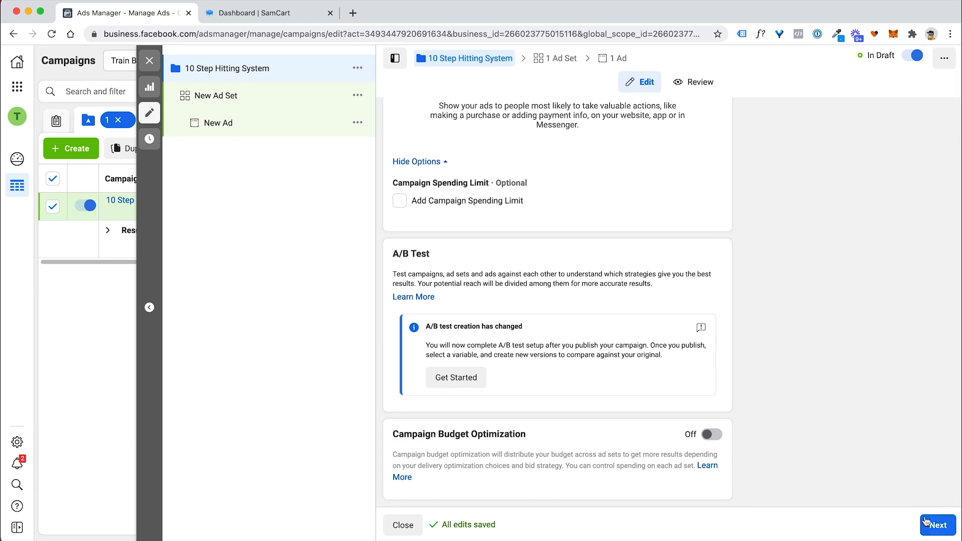
# Continue to the ad set settings and rename the ad set "Baseball Moms"
pyautogui.click(938, 526)
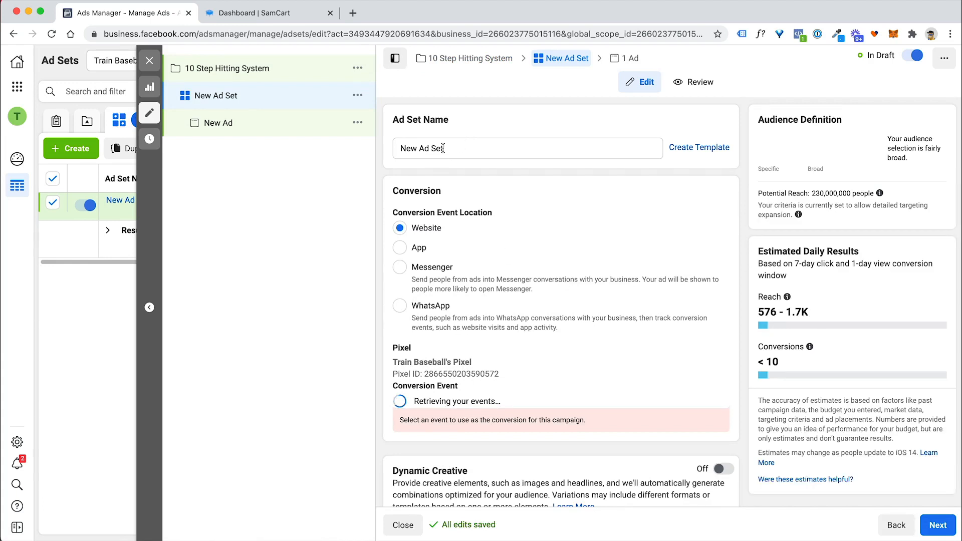
pyautogui.tripleClick(445, 150)
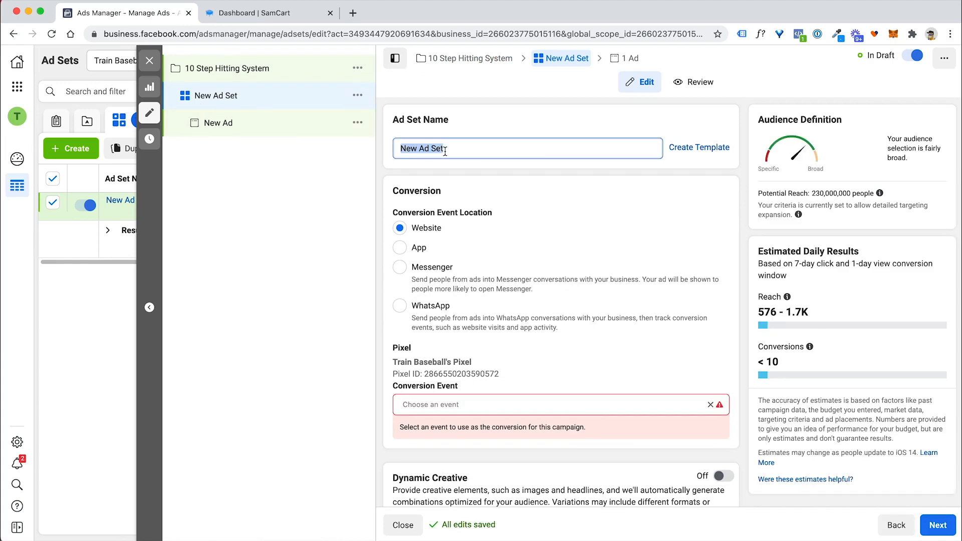
pyautogui.write('Baseball Moms')
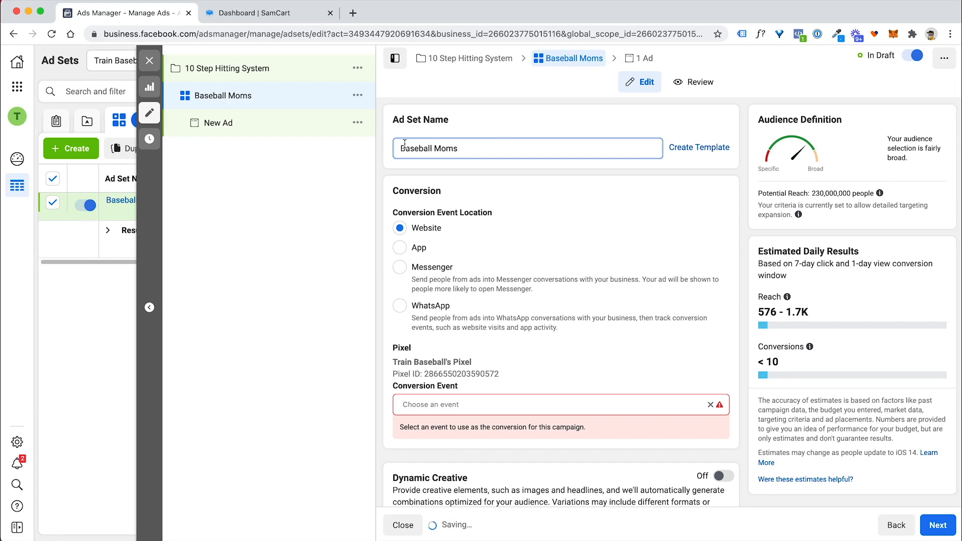
pyautogui.tripleClick(504, 147)
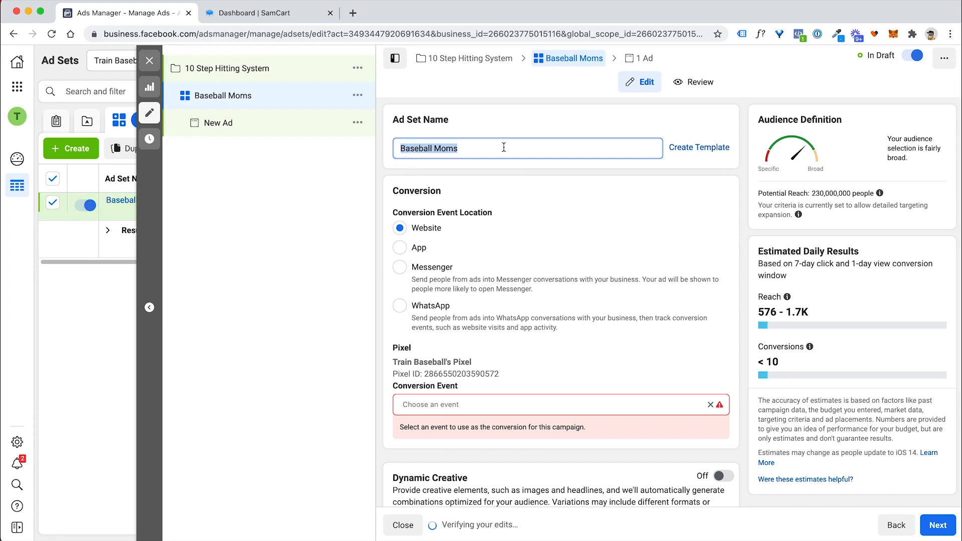
pyautogui.click(522, 197)
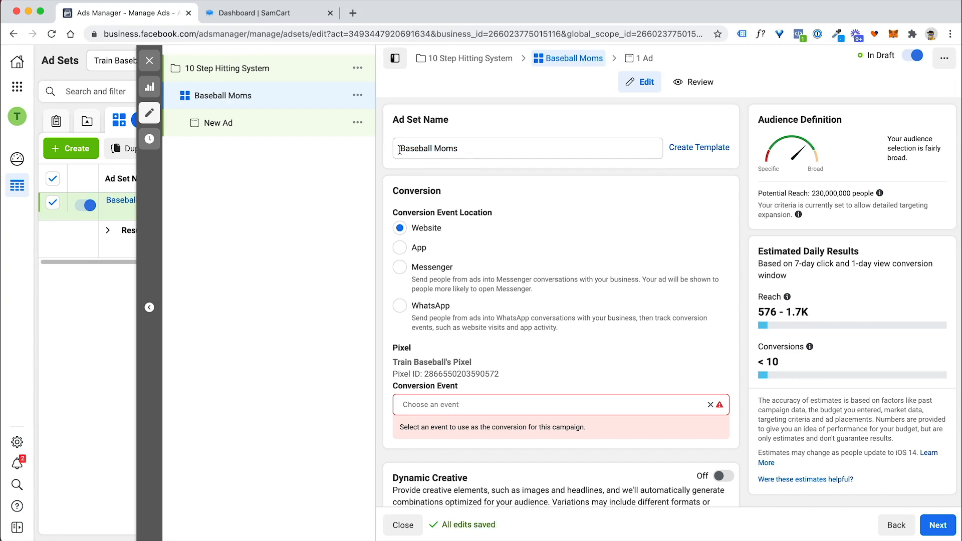
# Try Add Payment Info as the website conversion event, check its iOS 14 warning and clear the selection
pyautogui.scroll(-2, 506, 210)
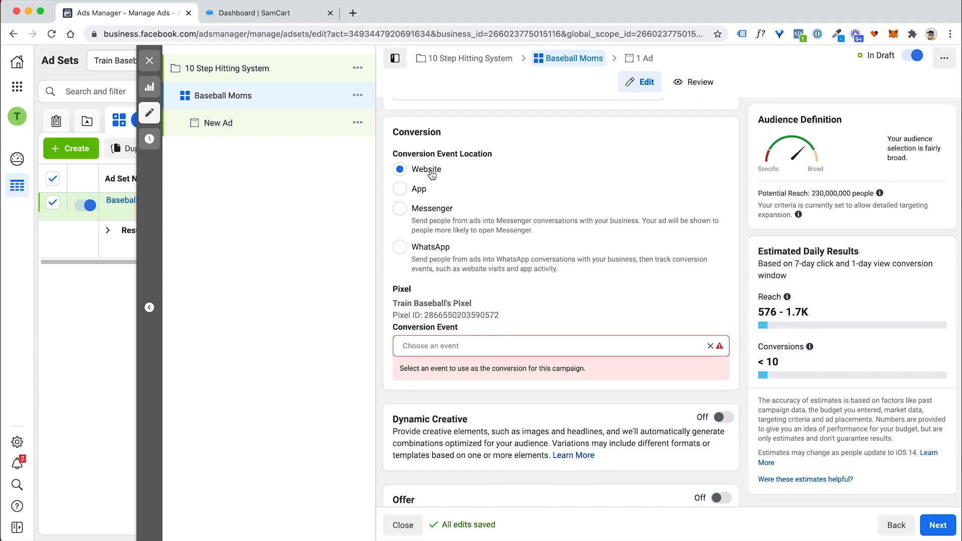
pyautogui.scroll(-2, 487, 200)
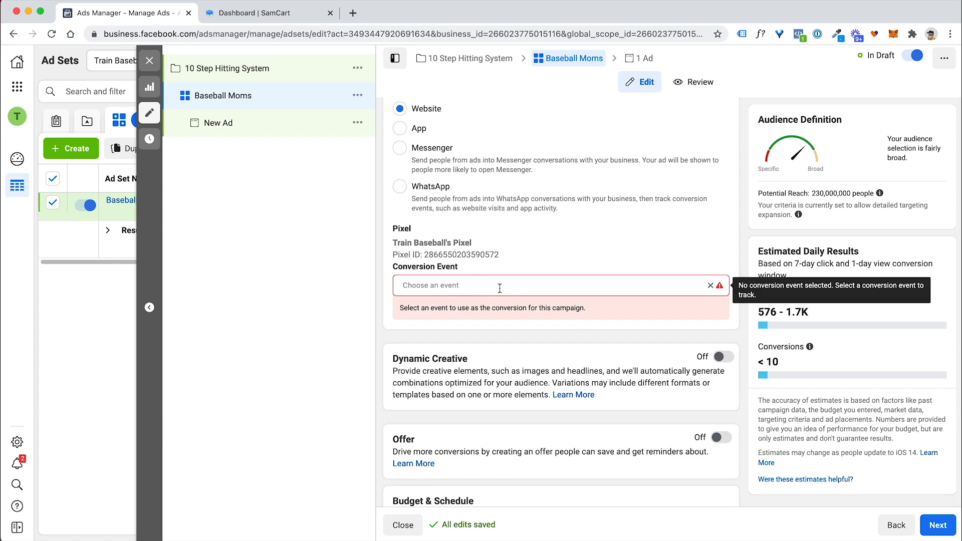
pyautogui.click(480, 284)
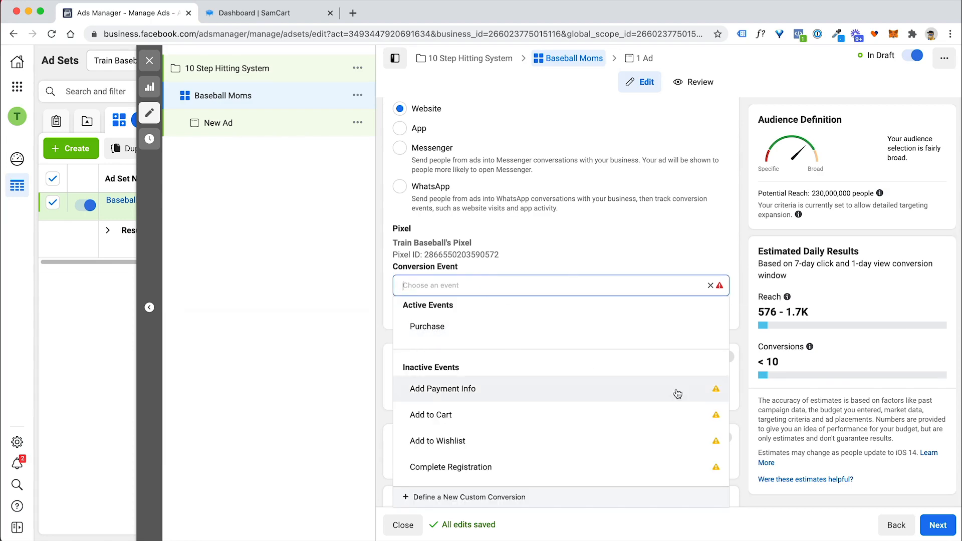
pyautogui.moveTo(717, 395)
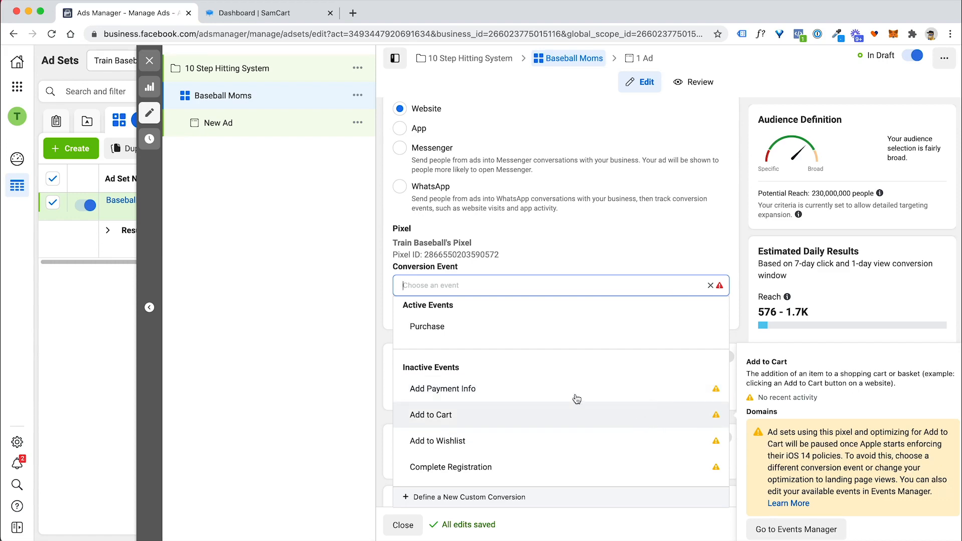
pyautogui.click(500, 390)
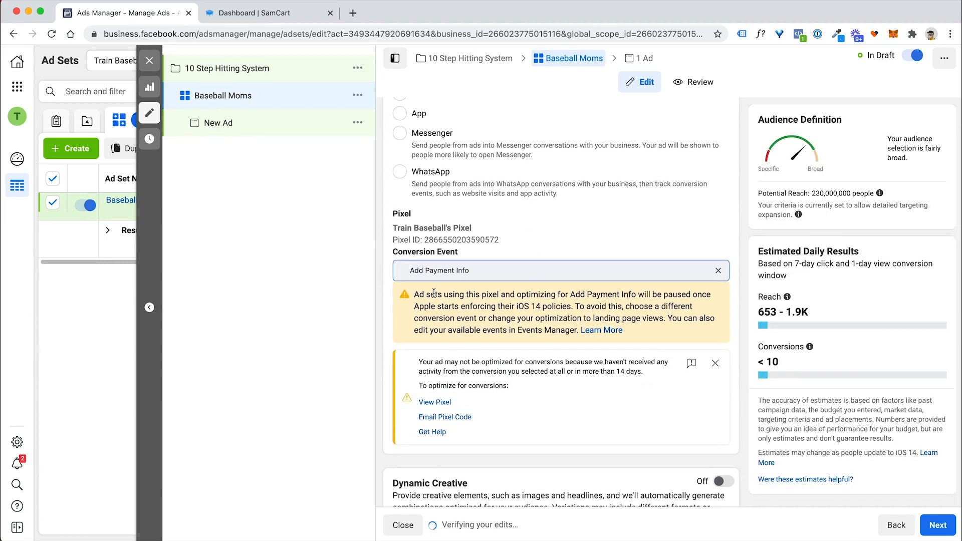
pyautogui.moveTo(435, 296); pyautogui.dragTo(696, 321)
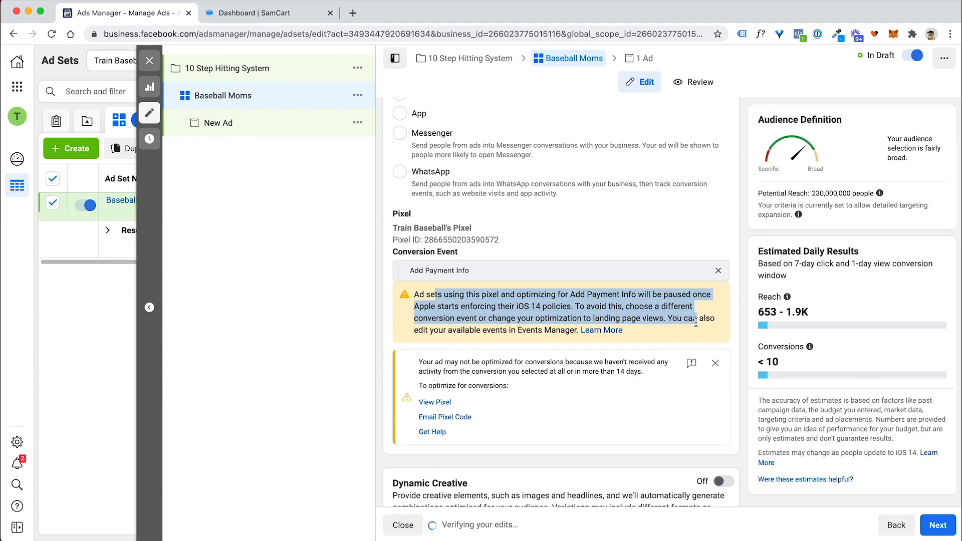
pyautogui.click(645, 309)
pyautogui.click(686, 269)
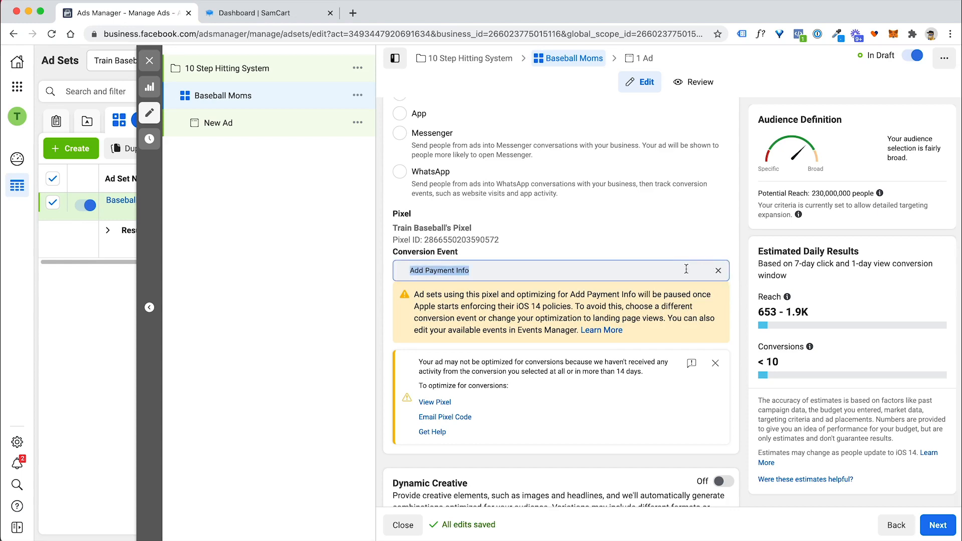
pyautogui.click(720, 272)
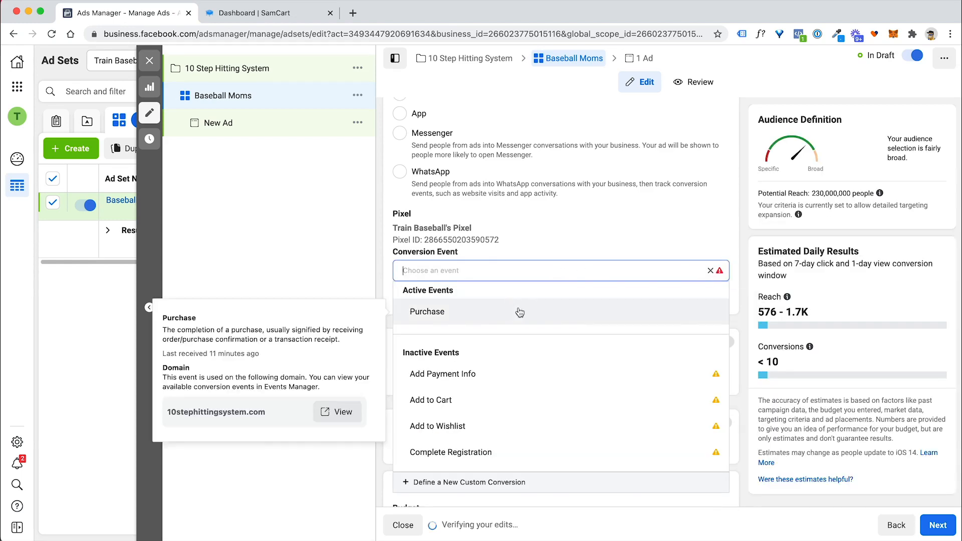
# Choose the active Purchase event as the ad set's conversion event
pyautogui.moveTo(435, 317)
pyautogui.click(424, 321)
pyautogui.rightClick(422, 316)
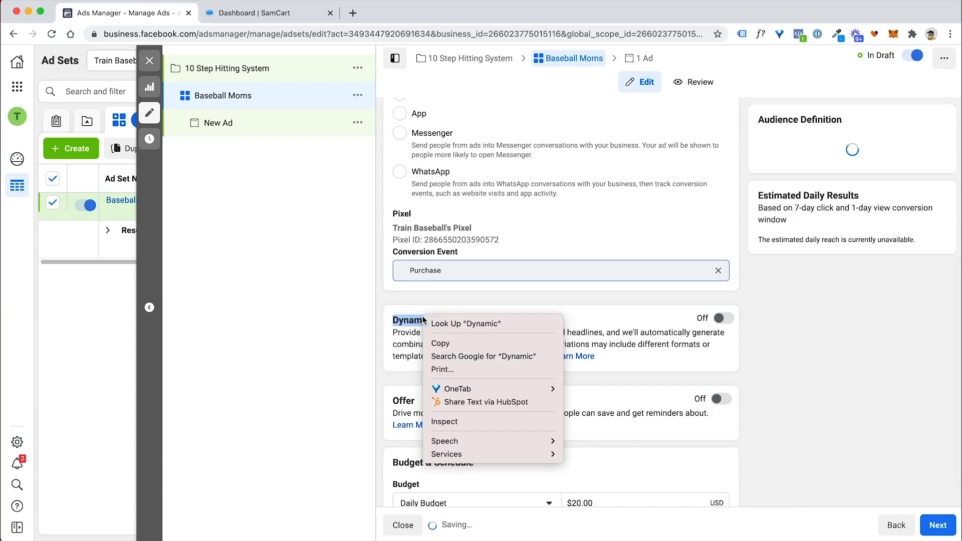
pyautogui.press('Escape')
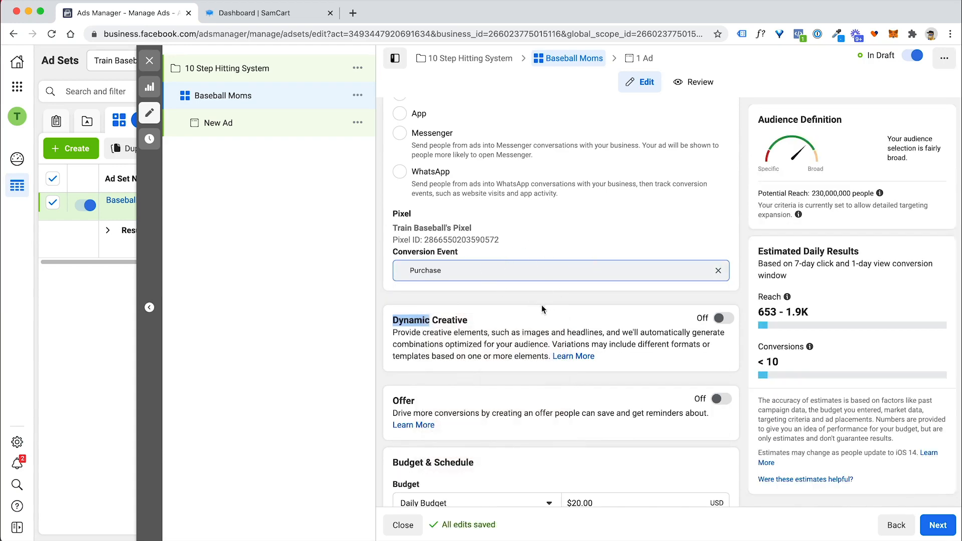
pyautogui.click(506, 302)
# Set the ad set's daily budget to $25.00
pyautogui.scroll(-2, 507, 303)
pyautogui.scroll(-3, 672, 267)
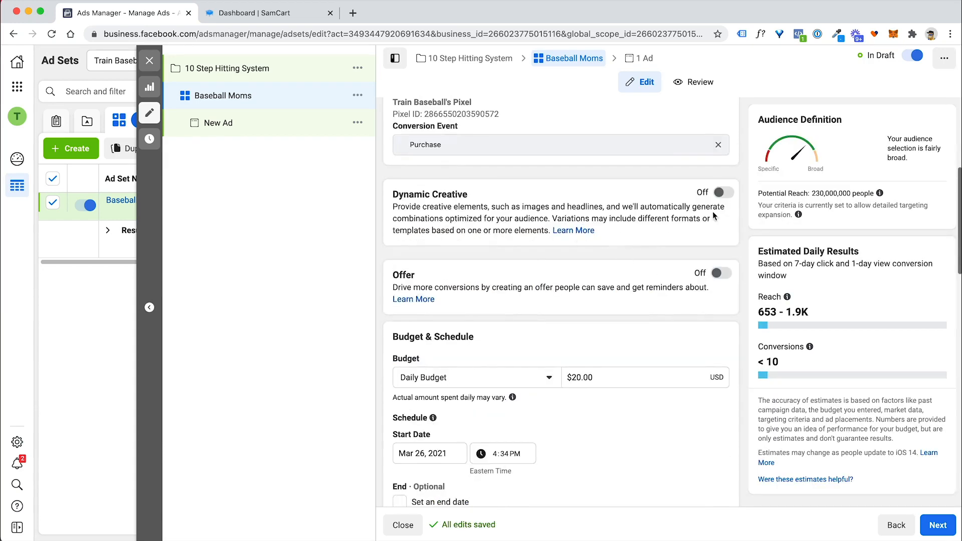
pyautogui.scroll(-3, 635, 276)
pyautogui.click(577, 296)
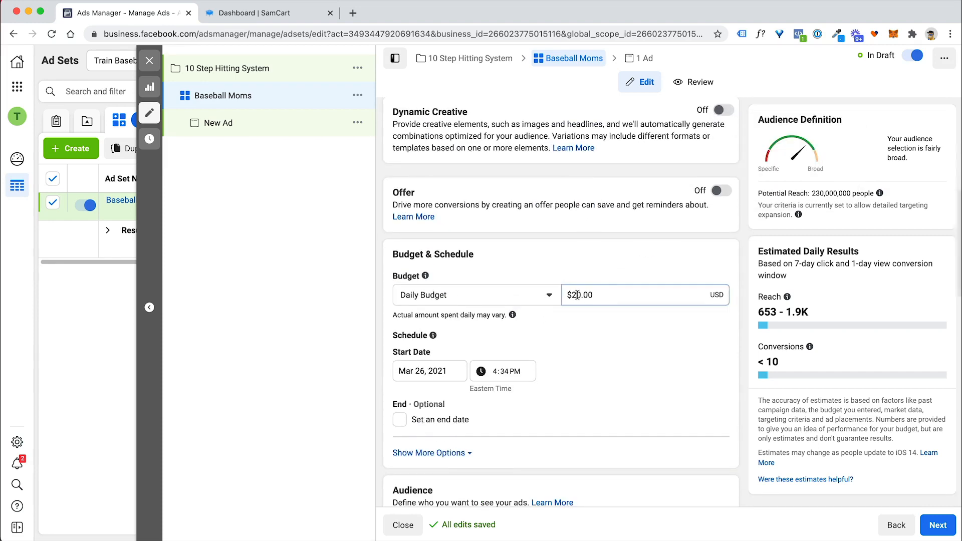
pyautogui.press('Delete')
pyautogui.write('5')
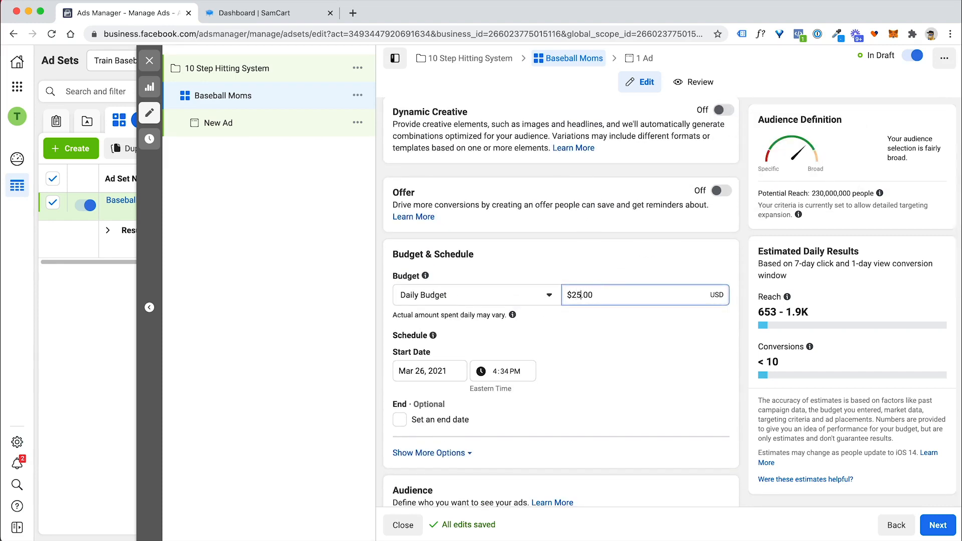
pyautogui.click(592, 268)
# Show the additional budget and schedule options and check the note on how daily spending may vary
pyautogui.scroll(-3, 551, 301)
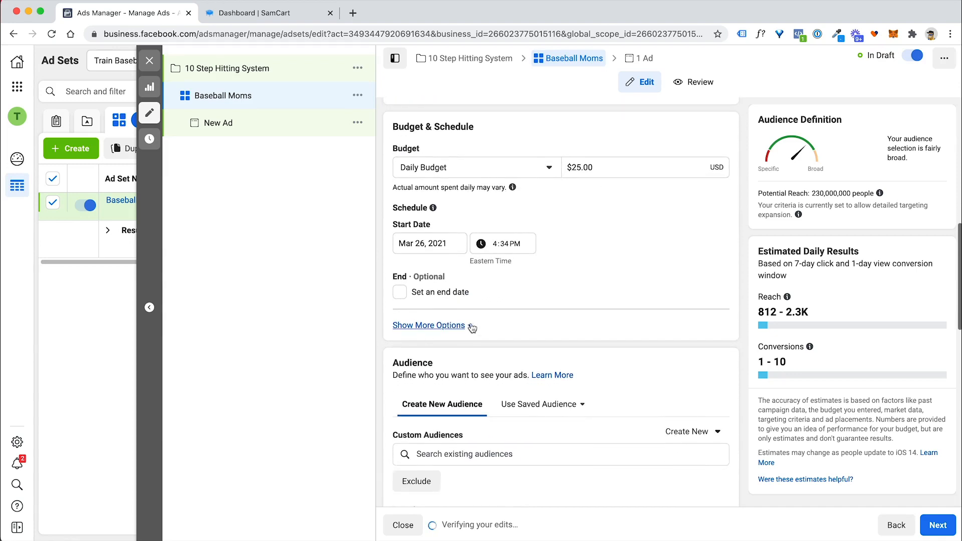
pyautogui.click(449, 327)
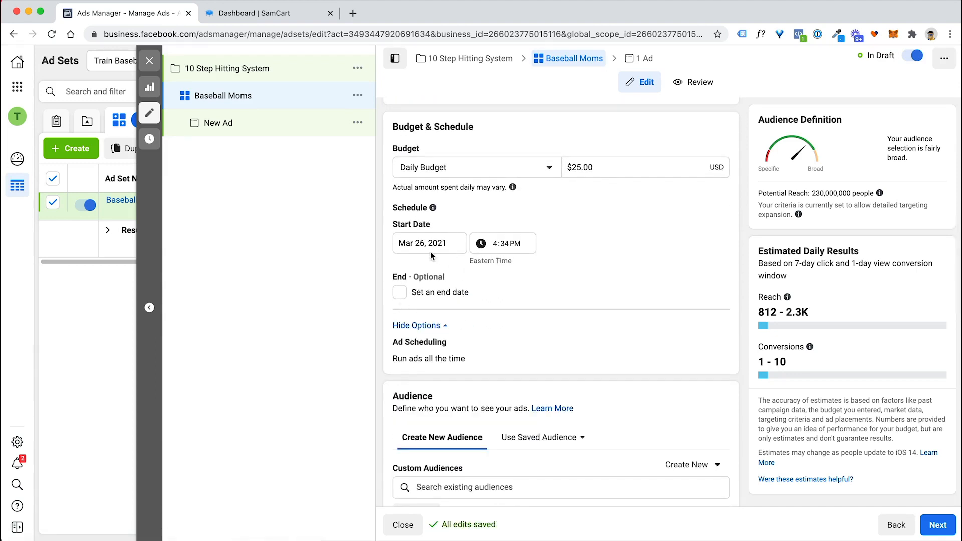
pyautogui.moveTo(565, 174)
pyautogui.moveTo(613, 168)
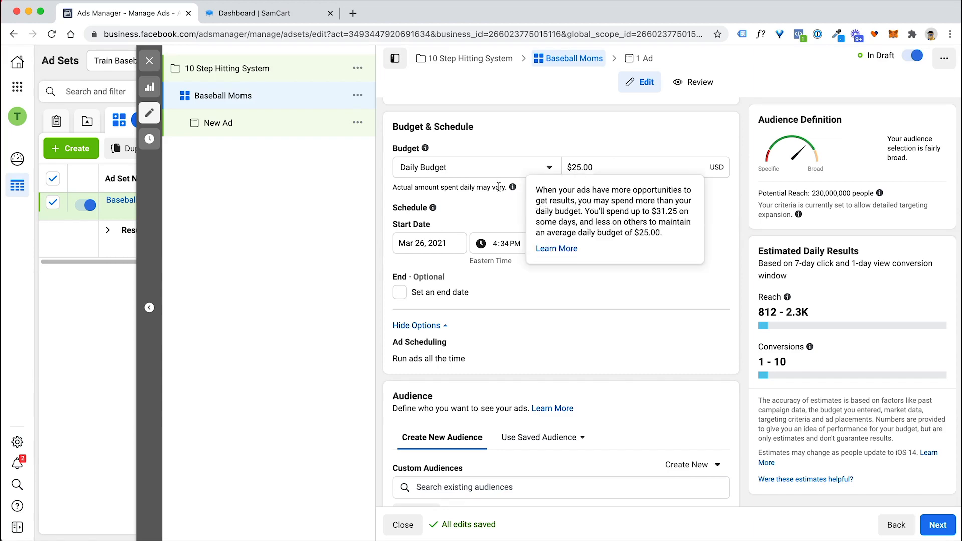
# Review the ad set's audience settings, from custom audiences and location to detailed targeting and languages
pyautogui.scroll(-5, 639, 295)
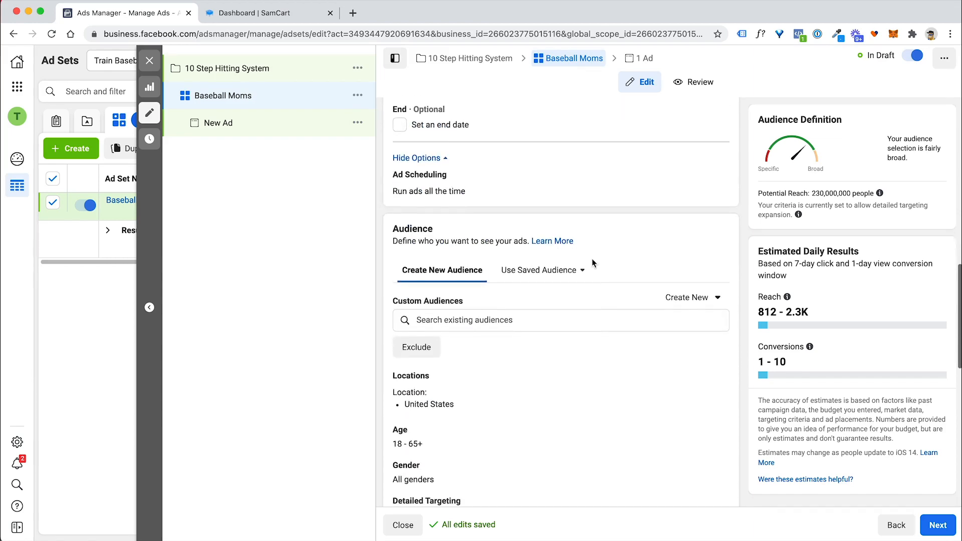
pyautogui.moveTo(421, 227)
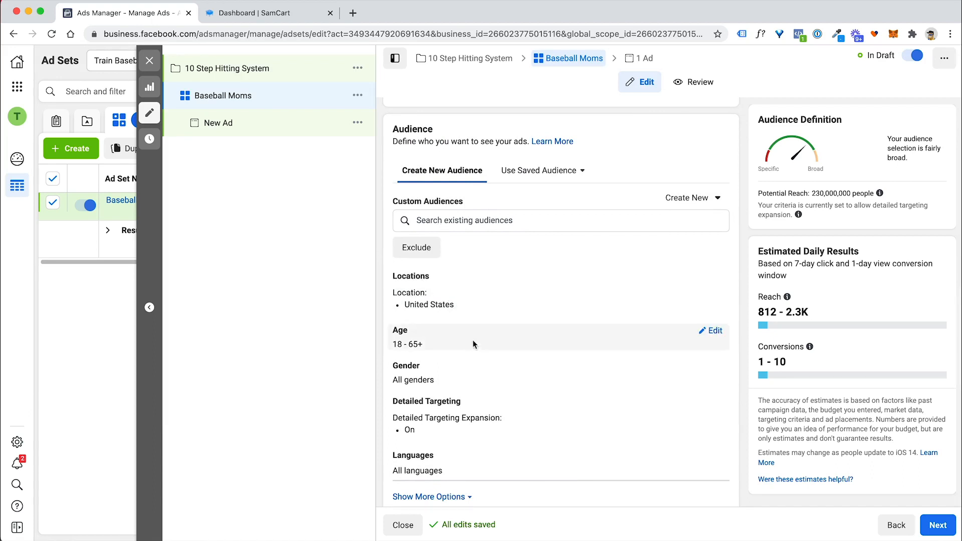
pyautogui.scroll(-1, 476, 351)
pyautogui.scroll(-2, 511, 333)
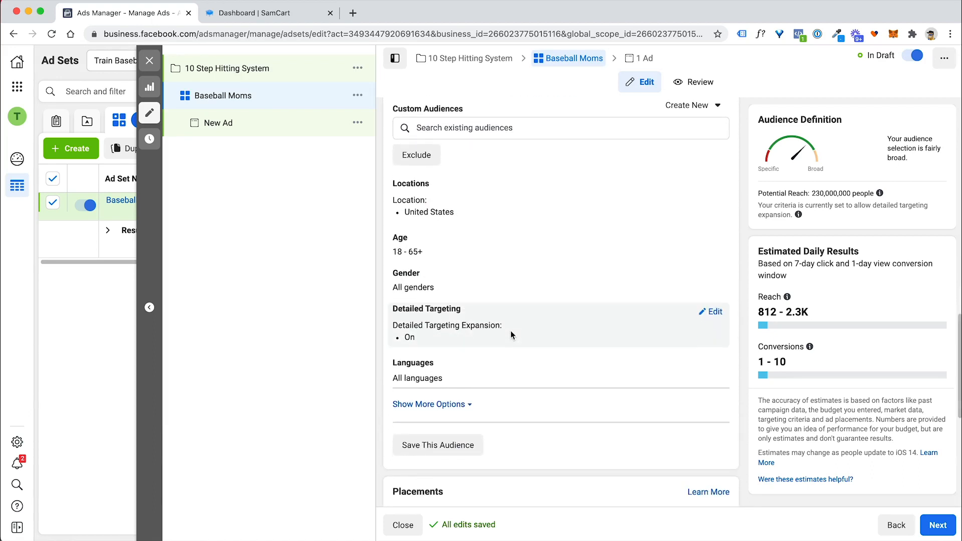
pyautogui.scroll(5, 525, 252)
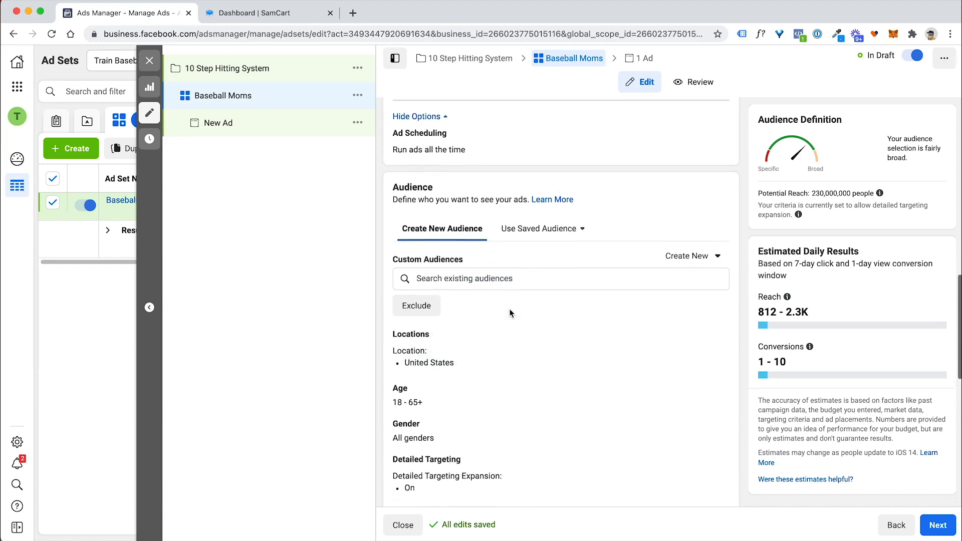
pyautogui.click(466, 281)
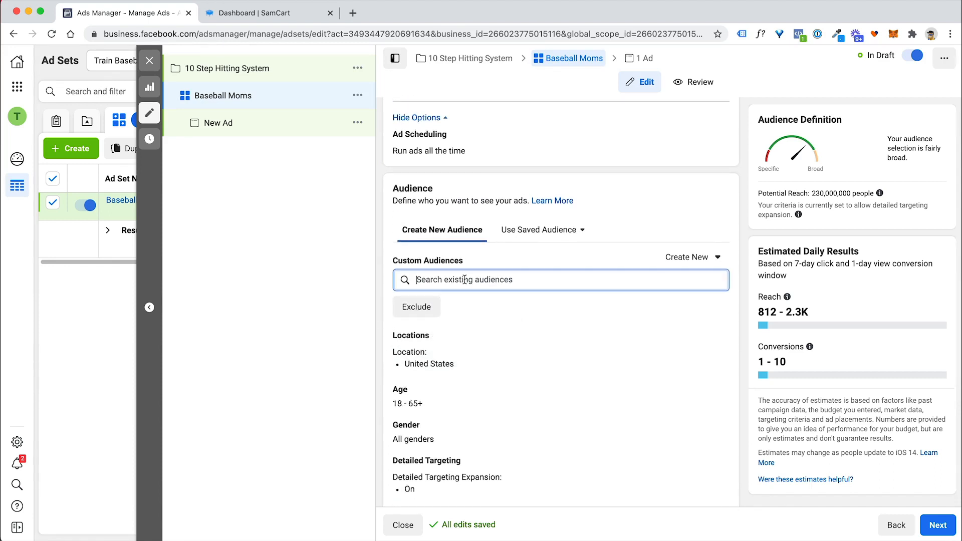
pyautogui.click(659, 222)
pyautogui.scroll(-3, 593, 255)
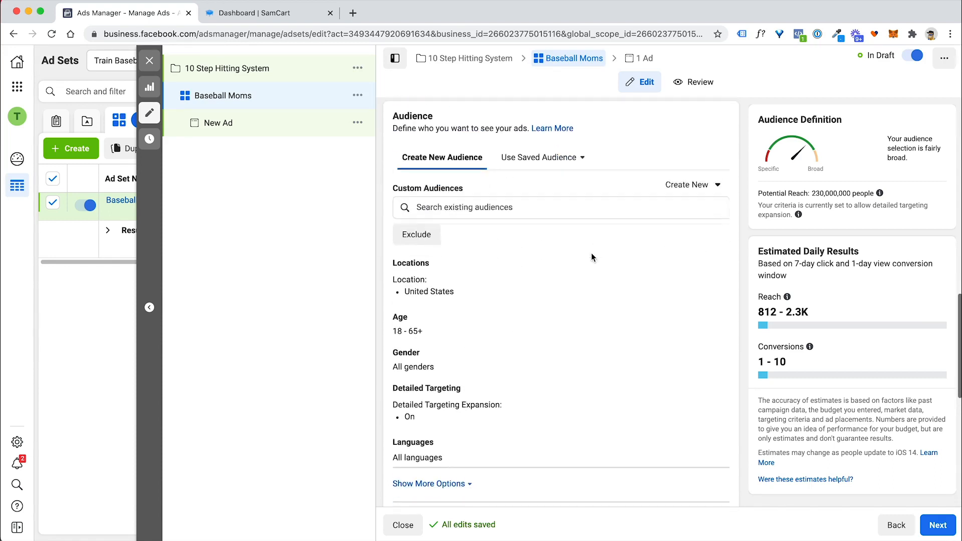
# Set the audience's minimum age to 30 and its gender to Women
pyautogui.scroll(-2, 591, 257)
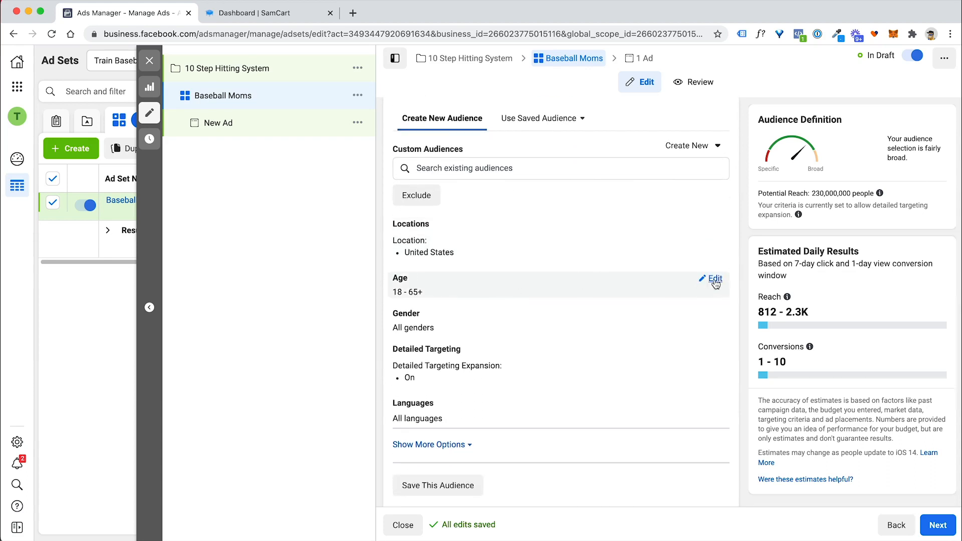
pyautogui.click(715, 279)
pyautogui.click(441, 300)
pyautogui.scroll(-5, 451, 371)
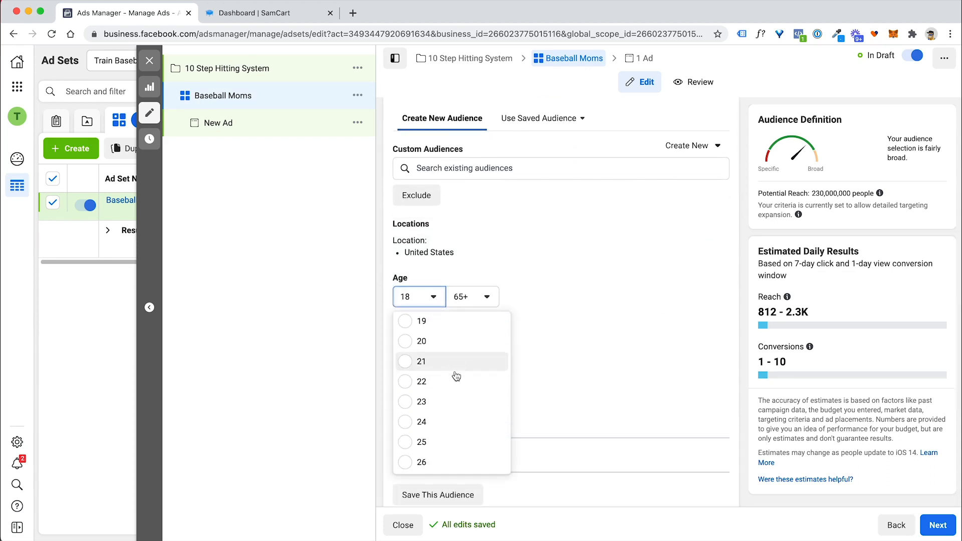
pyautogui.scroll(-2, 433, 361)
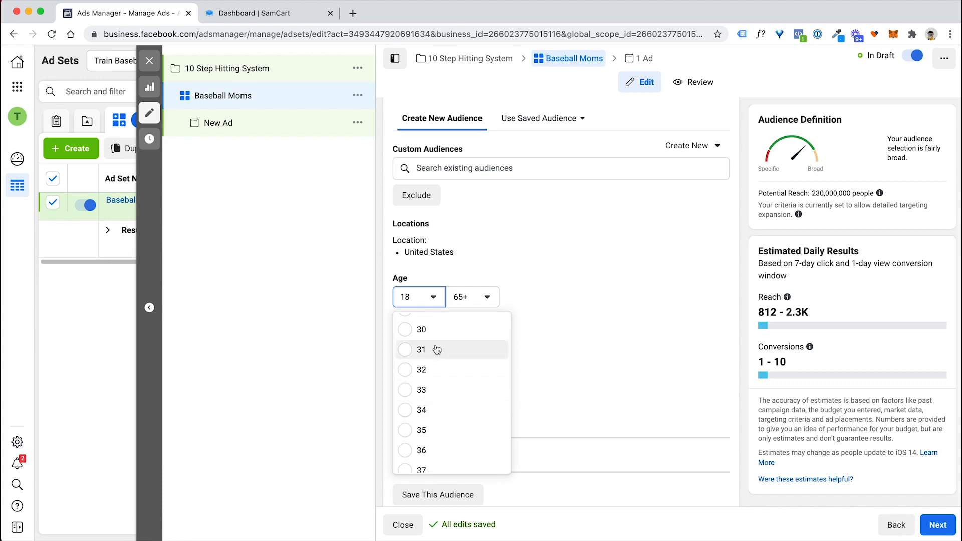
pyautogui.click(491, 325)
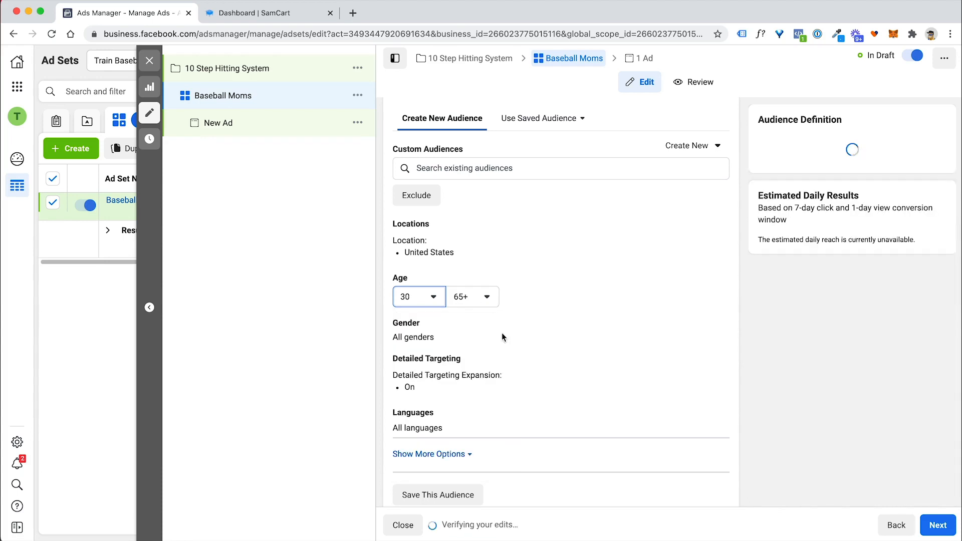
pyautogui.click(710, 323)
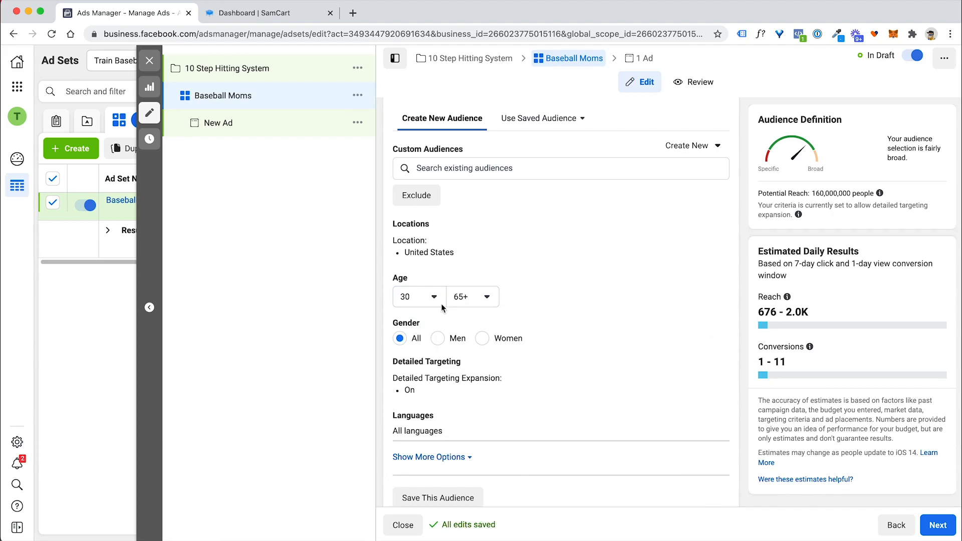
pyautogui.click(483, 338)
# Search detailed targeting for "baseball mom" and add the Baseball Mom interest to the audience
pyautogui.scroll(-2, 532, 346)
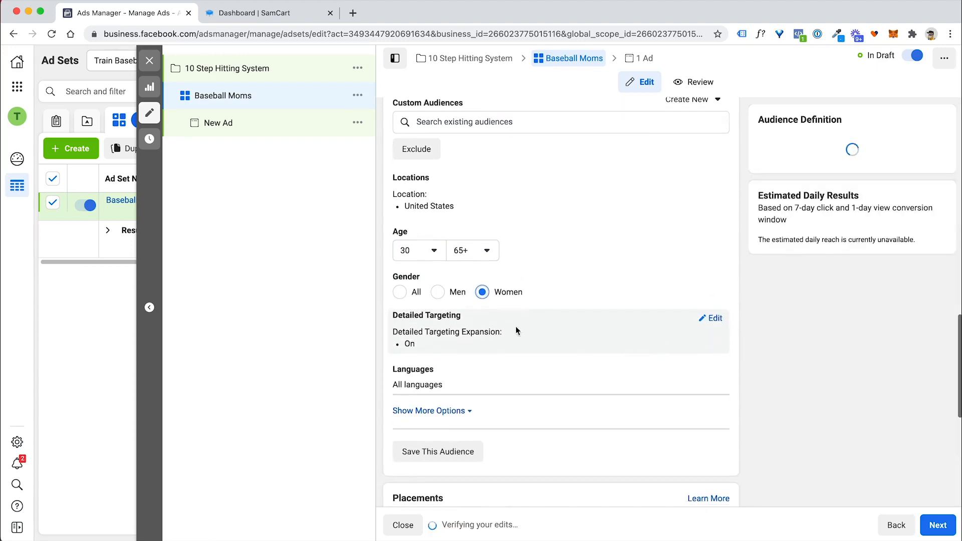
pyautogui.click(712, 316)
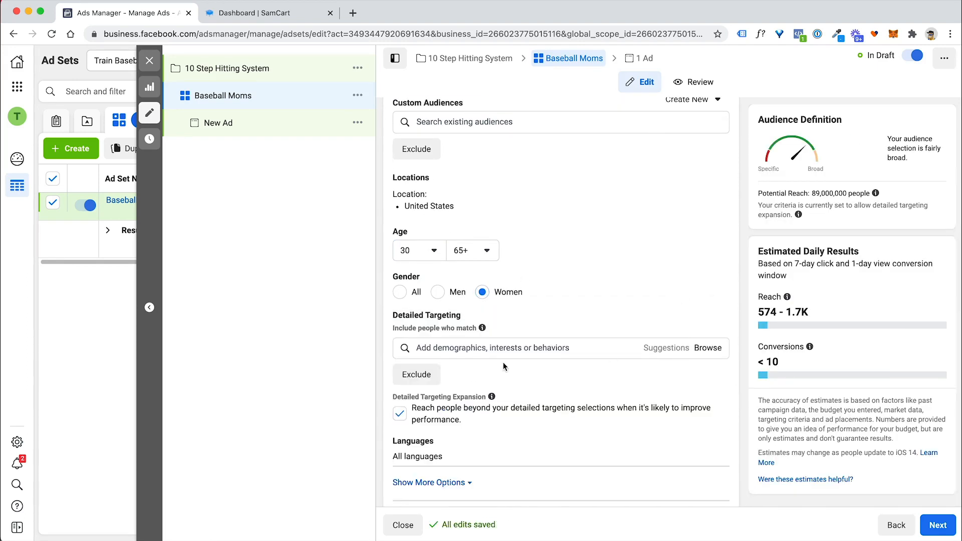
pyautogui.scroll(-1, 482, 327)
pyautogui.click(483, 316)
pyautogui.write('baseball mom')
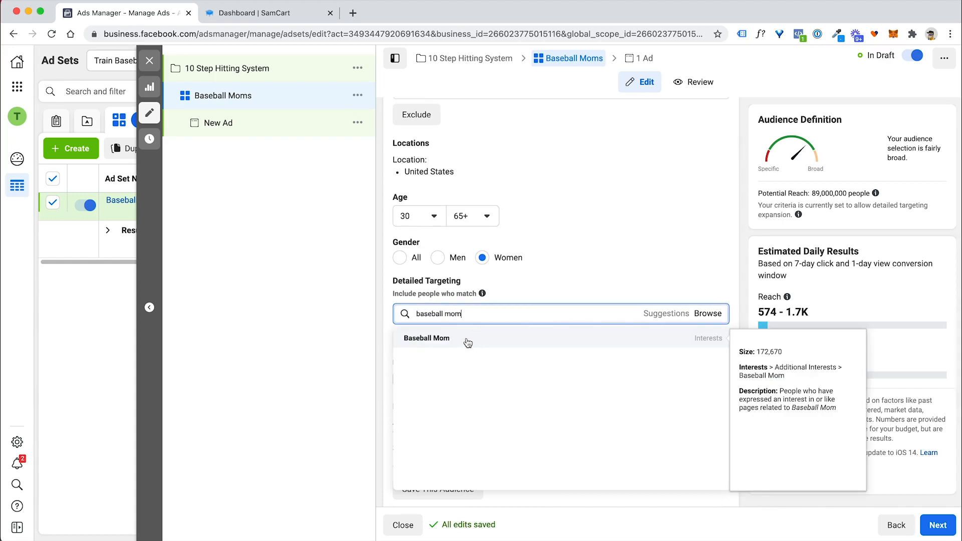
pyautogui.click(441, 340)
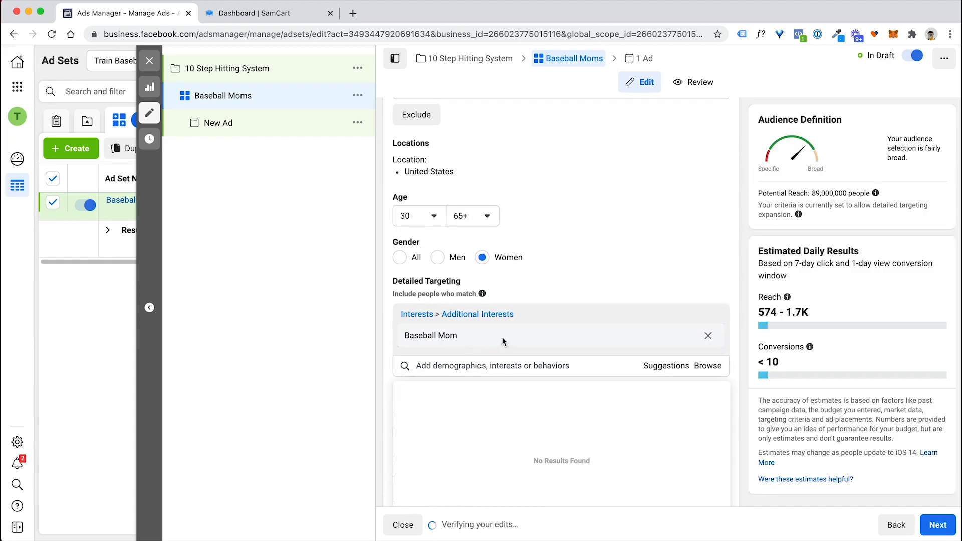
pyautogui.click(728, 290)
# Turn off Detailed Targeting Expansion and show the additional audience options
pyautogui.scroll(-2, 716, 296)
pyautogui.click(399, 357)
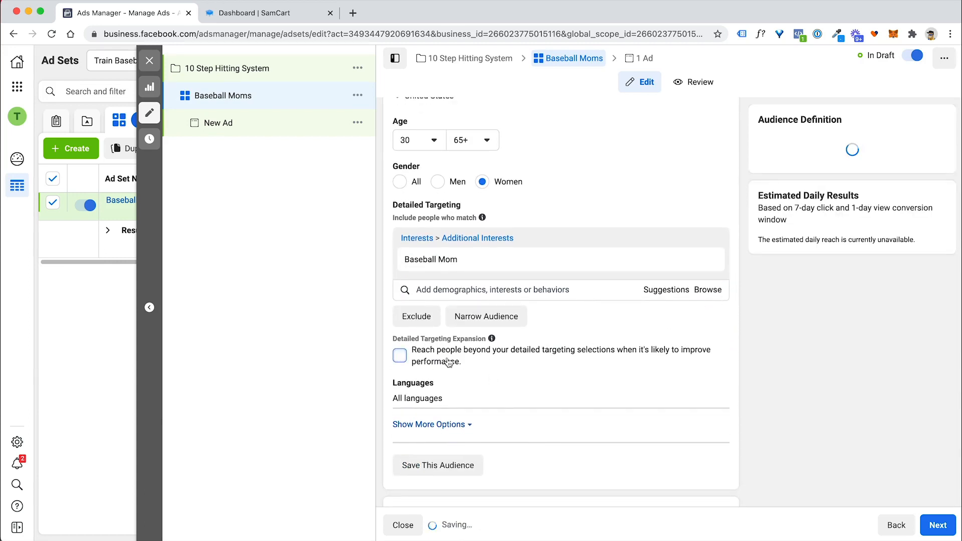
pyautogui.scroll(-1, 685, 293)
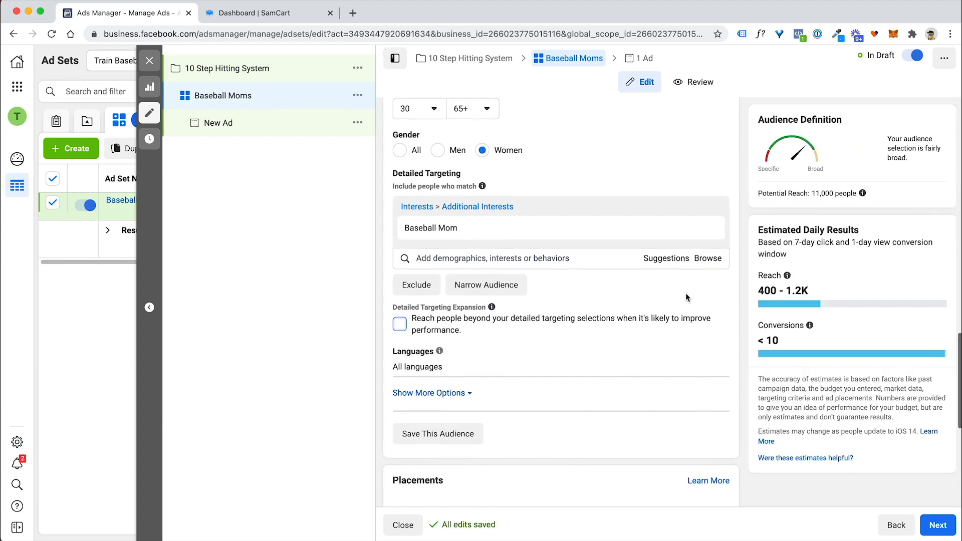
pyautogui.moveTo(648, 218)
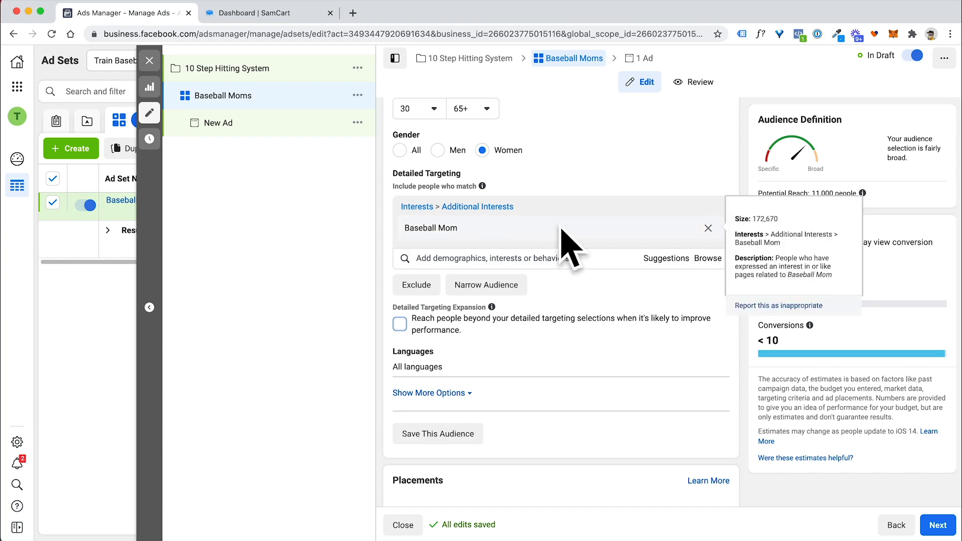
pyautogui.scroll(-1, 609, 351)
pyautogui.click(465, 349)
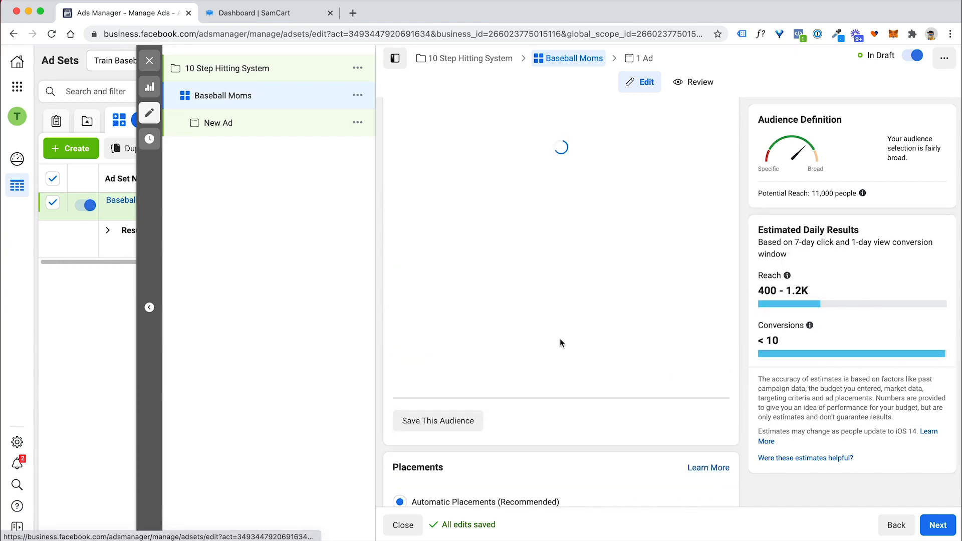
# Show the additional Optimization & Delivery options and set the ad set's attribution setting to 1-day click
pyautogui.scroll(5, 551, 346)
pyautogui.scroll(4, 560, 368)
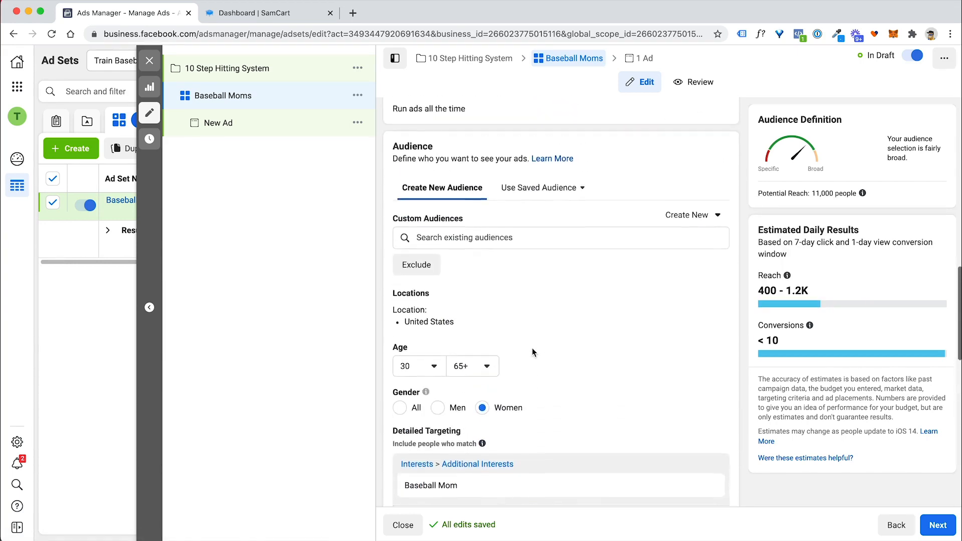
pyautogui.scroll(-3, 457, 418)
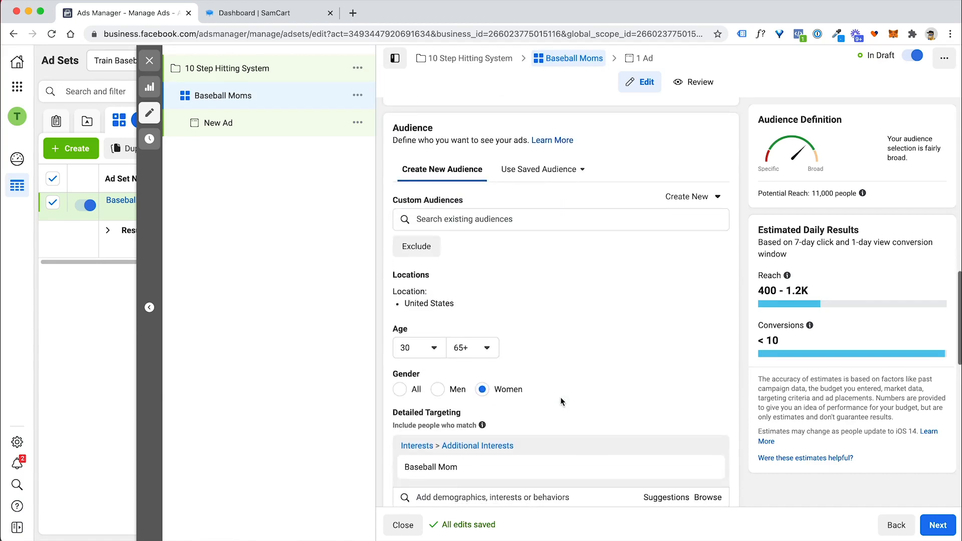
pyautogui.scroll(-7, 470, 323)
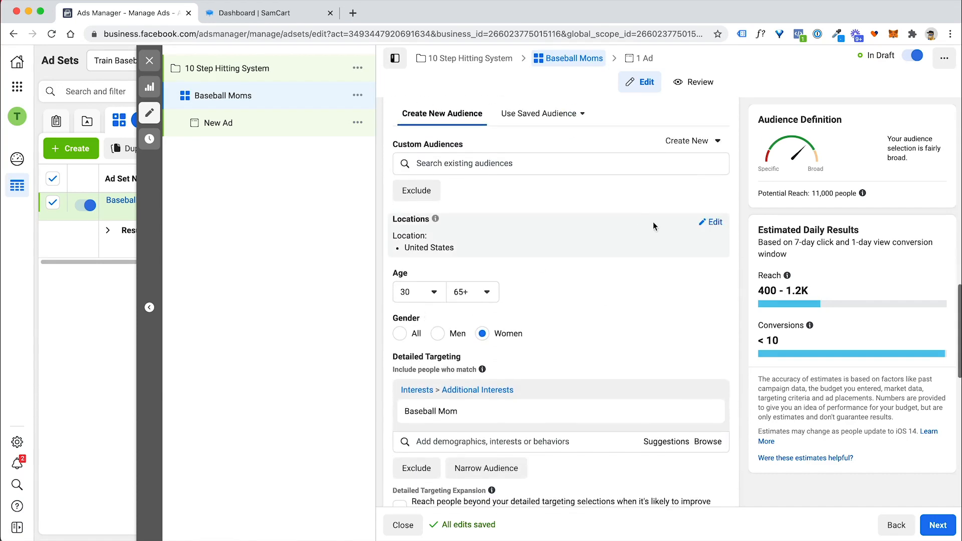
pyautogui.scroll(-6, 588, 276)
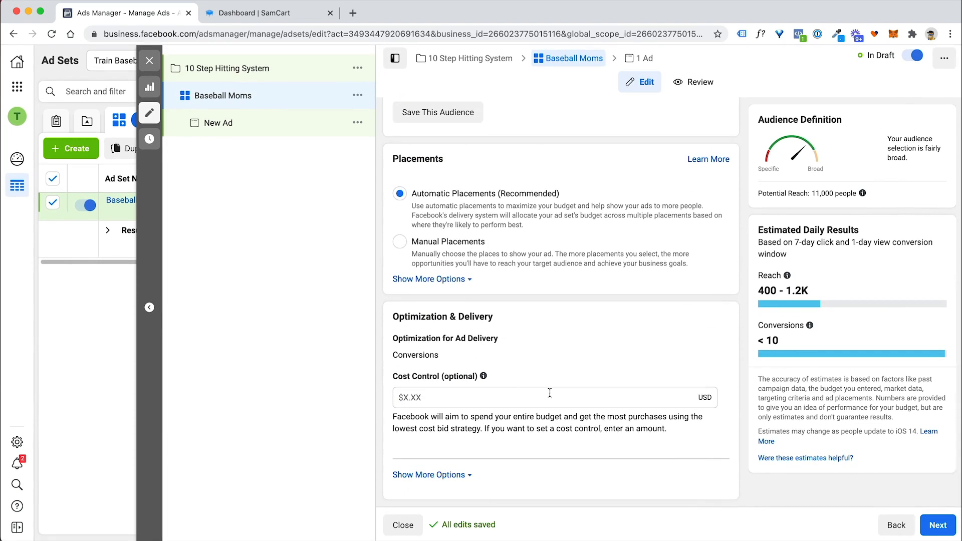
pyautogui.click(470, 479)
pyautogui.scroll(-2, 517, 429)
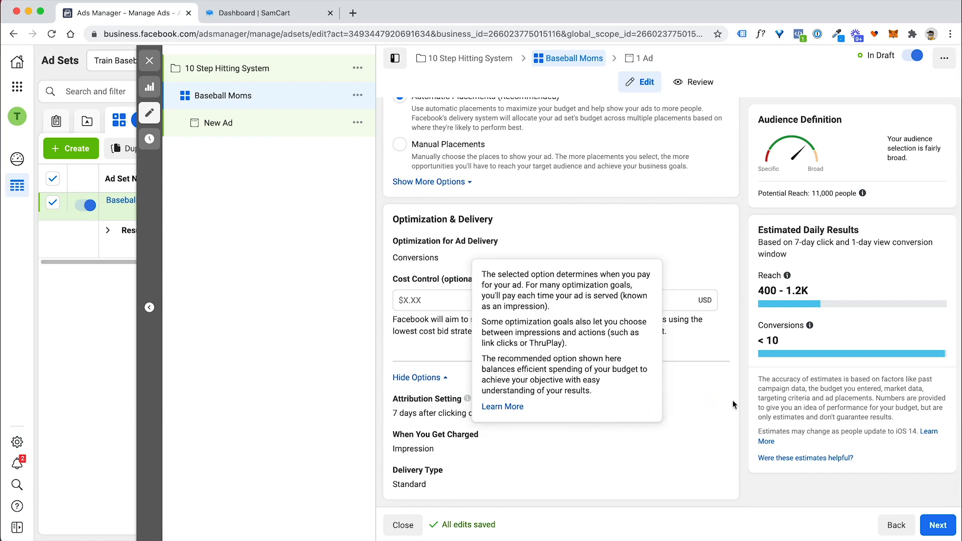
pyautogui.click(714, 400)
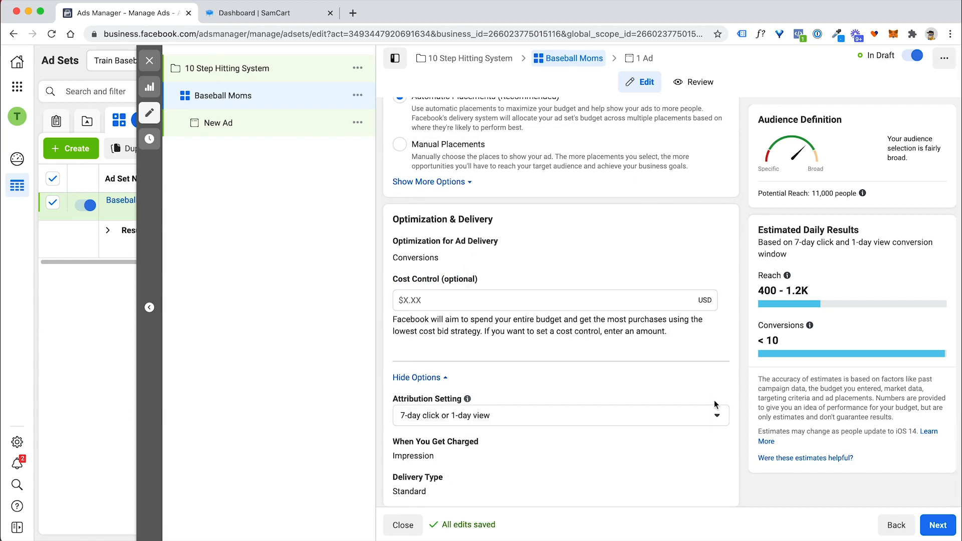
pyautogui.click(441, 416)
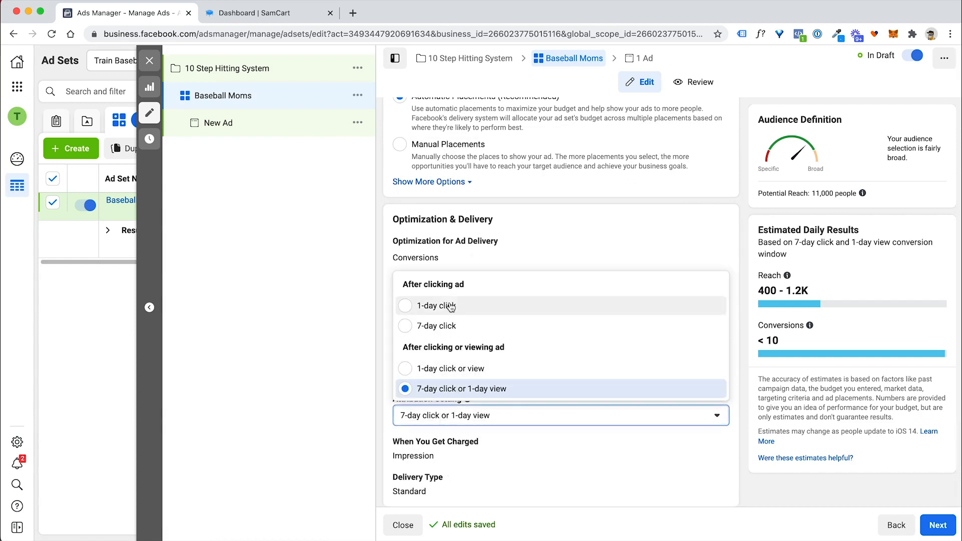
pyautogui.click(437, 308)
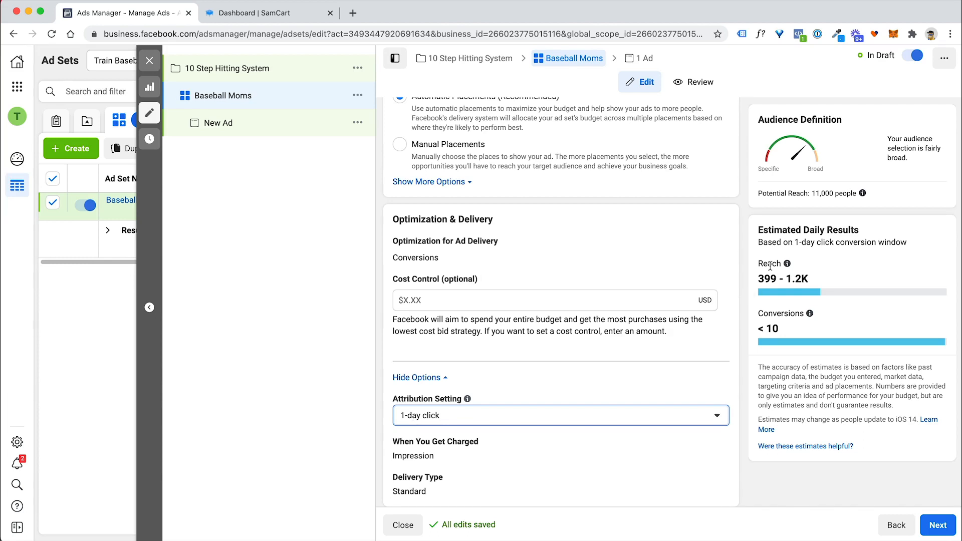
pyautogui.scroll(-1, 723, 314)
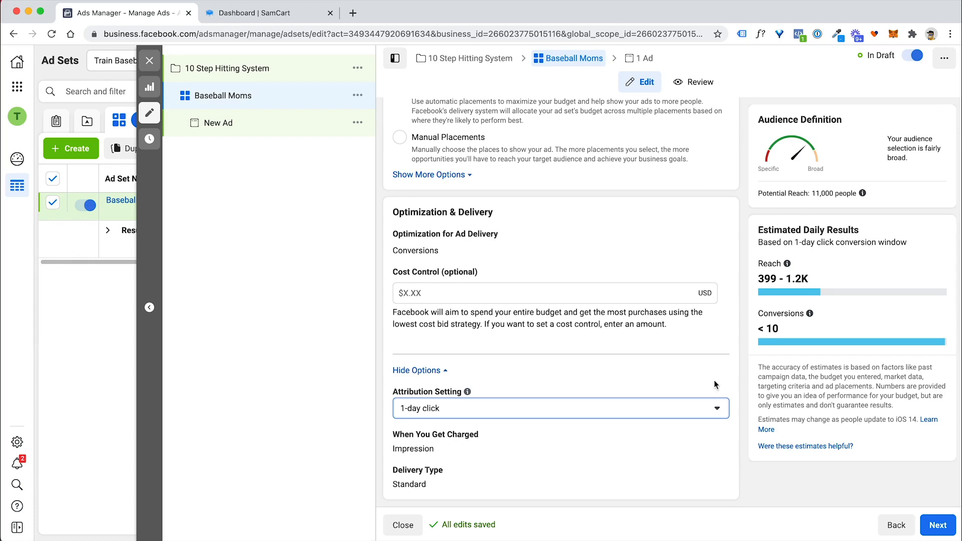
# Continue to the ad level and rename the ad "Test Ad"
pyautogui.click(937, 525)
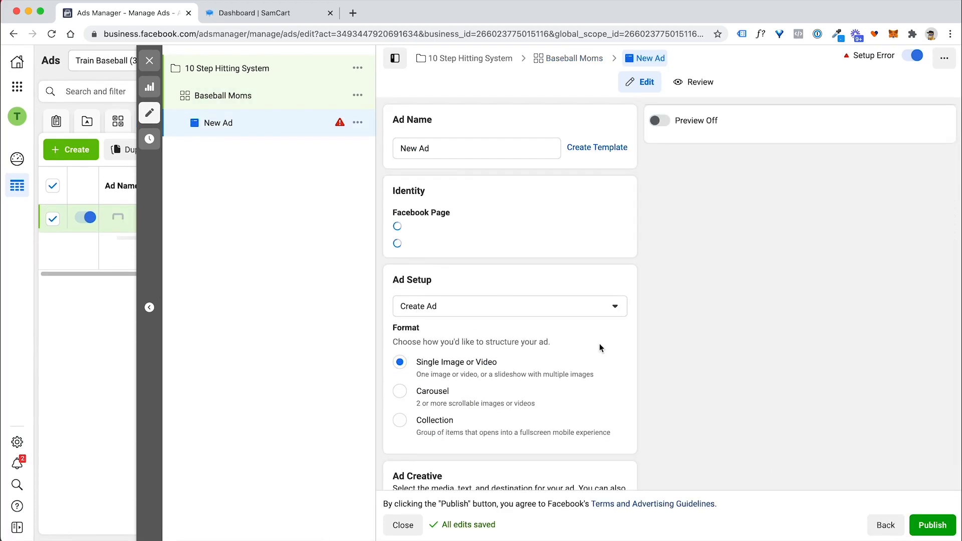
pyautogui.tripleClick(437, 147)
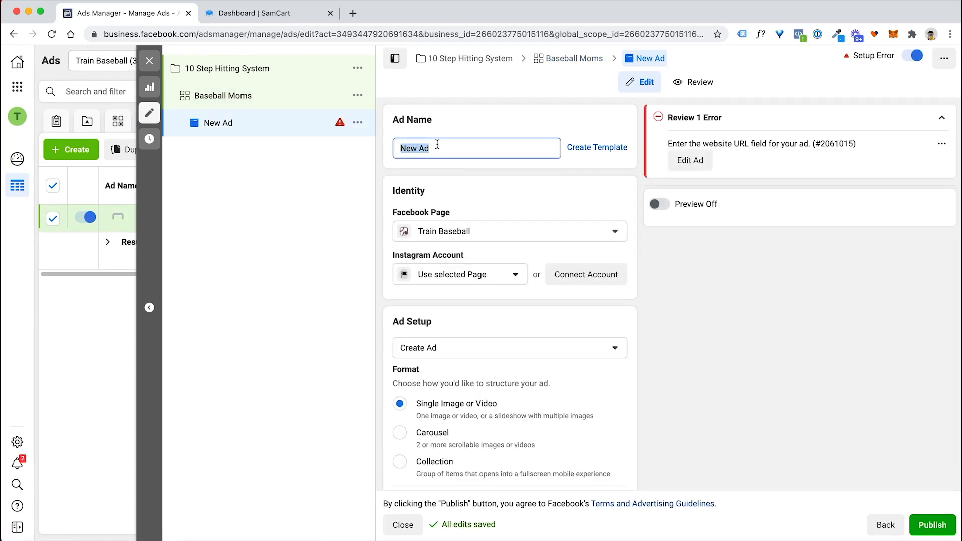
pyautogui.write('Test')
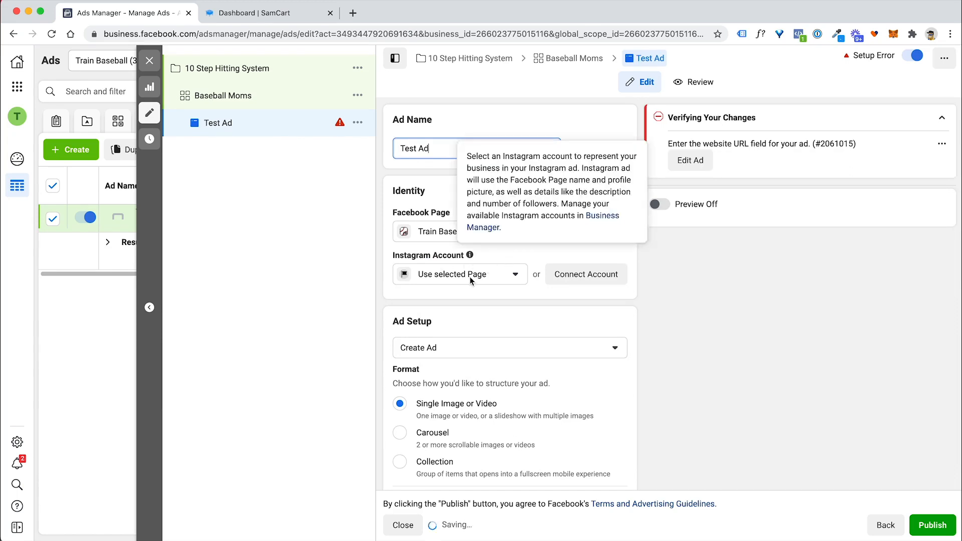
# Check the Instagram account choices and select Train Baseball as the ad's Facebook Page
pyautogui.click(459, 276)
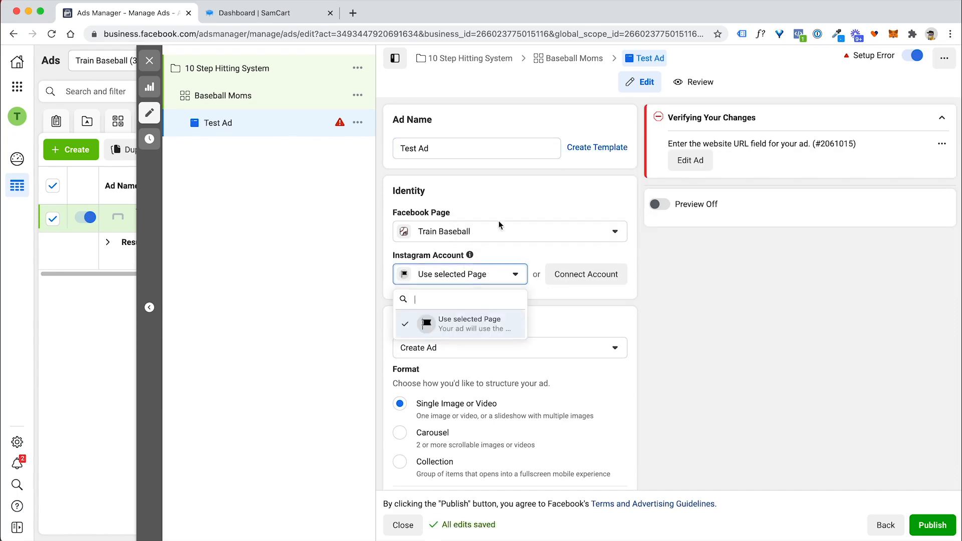
pyautogui.click(525, 212)
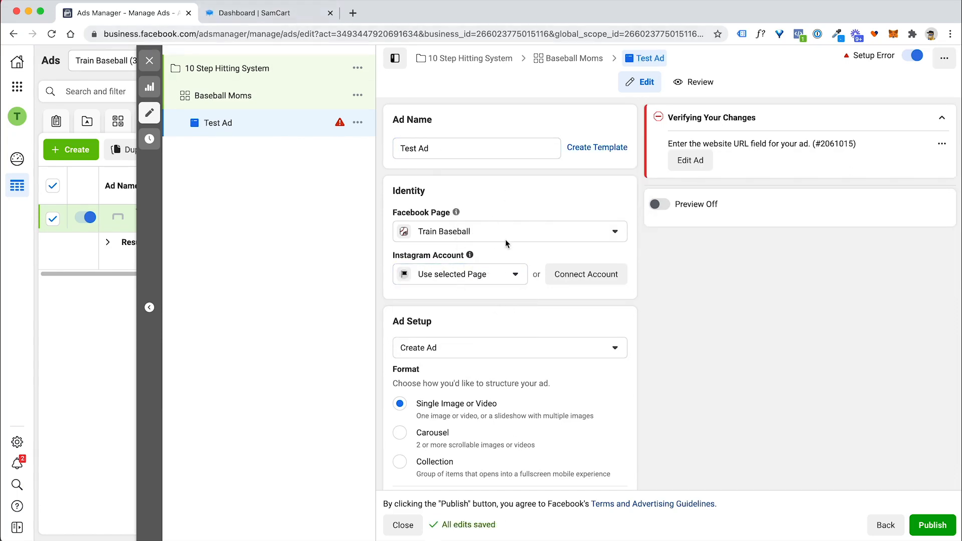
pyautogui.click(485, 235)
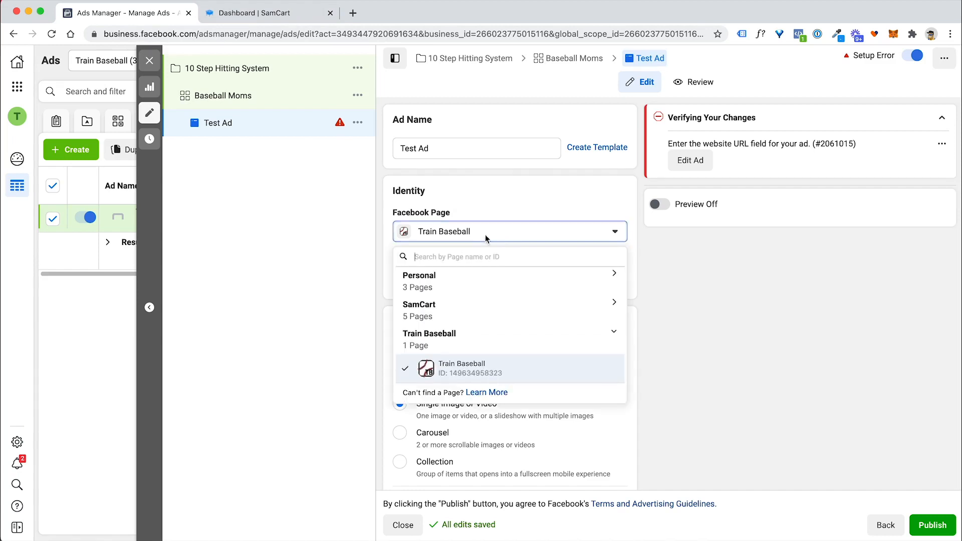
pyautogui.click(461, 371)
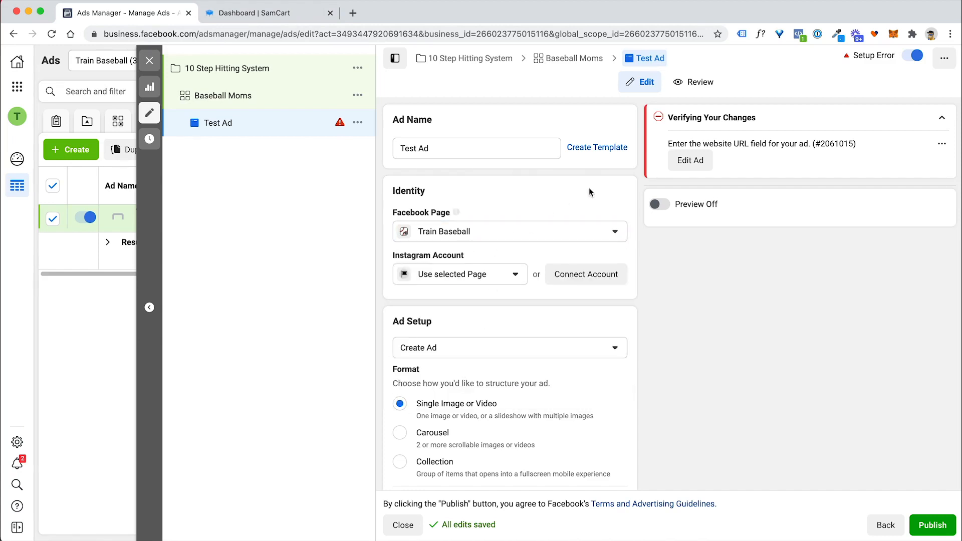
# Start adding an image to the ad creative and choose Stock Photos as the image source
pyautogui.scroll(-2, 586, 196)
pyautogui.scroll(-4, 558, 226)
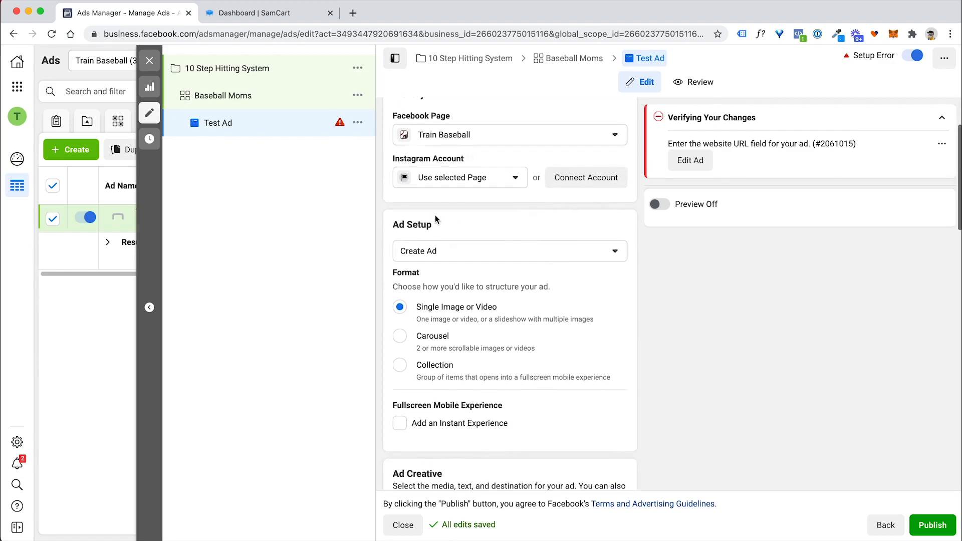
pyautogui.scroll(-4, 458, 234)
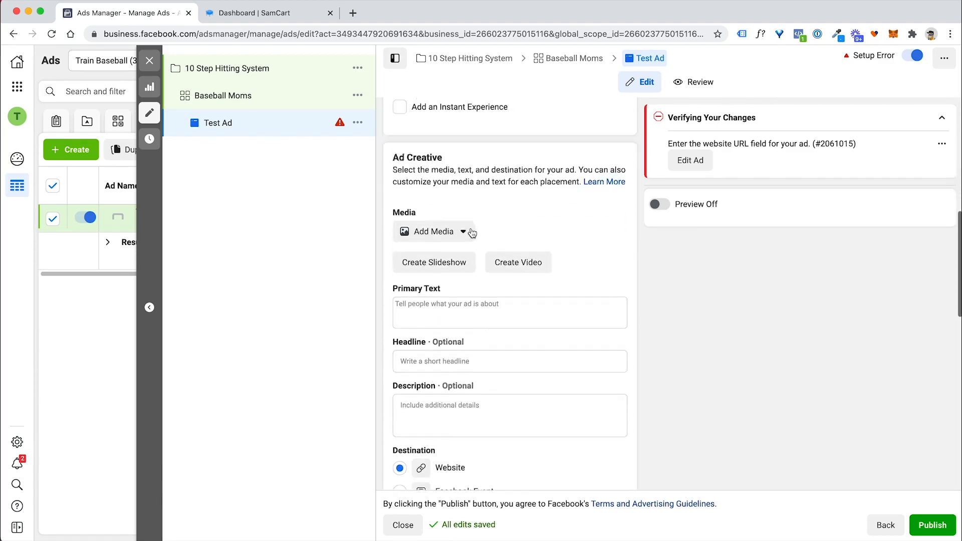
pyautogui.click(448, 201)
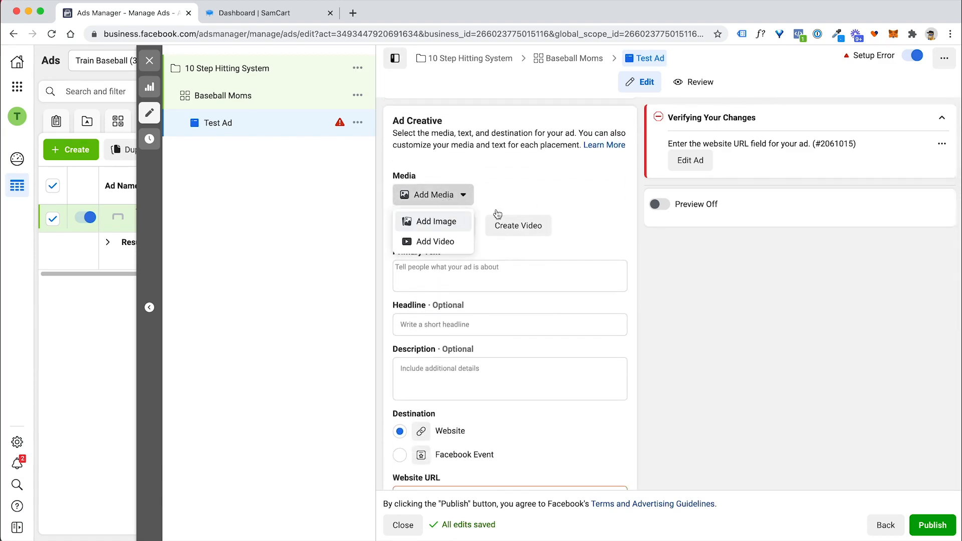
pyautogui.click(449, 223)
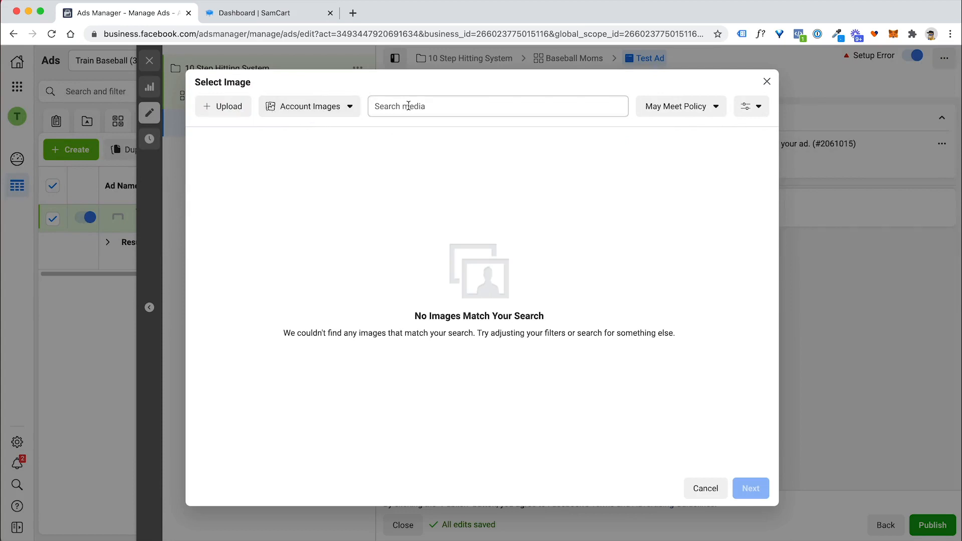
pyautogui.click(349, 110)
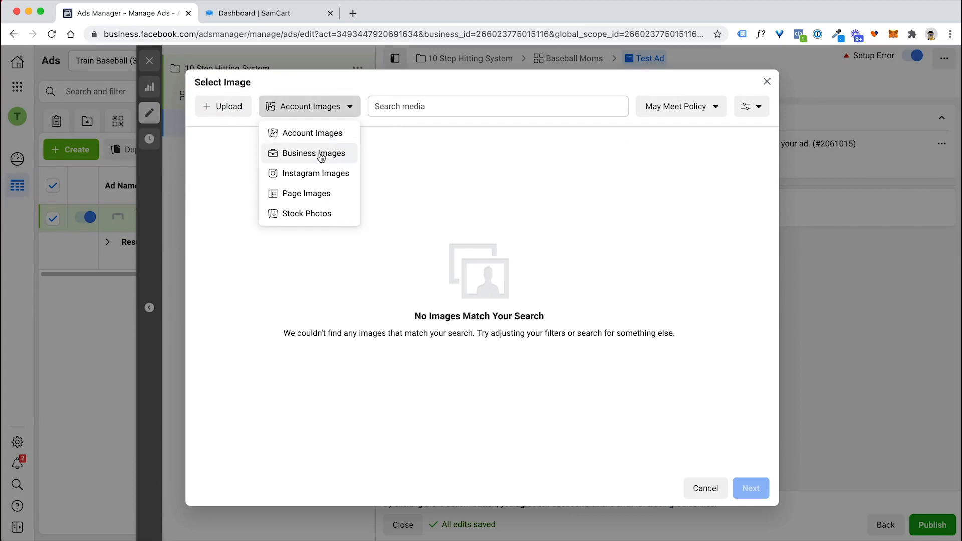
pyautogui.click(307, 216)
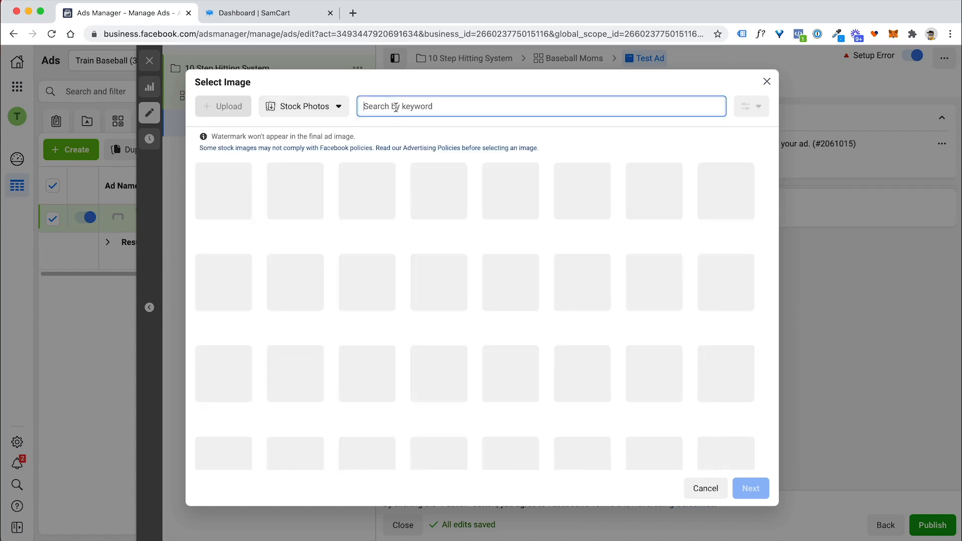
# Search the stock photos for "baseball" and use the 1000 × 640 close-up of a batter hitting the ball as the ad image
pyautogui.click(396, 108)
pyautogui.write('baseball')
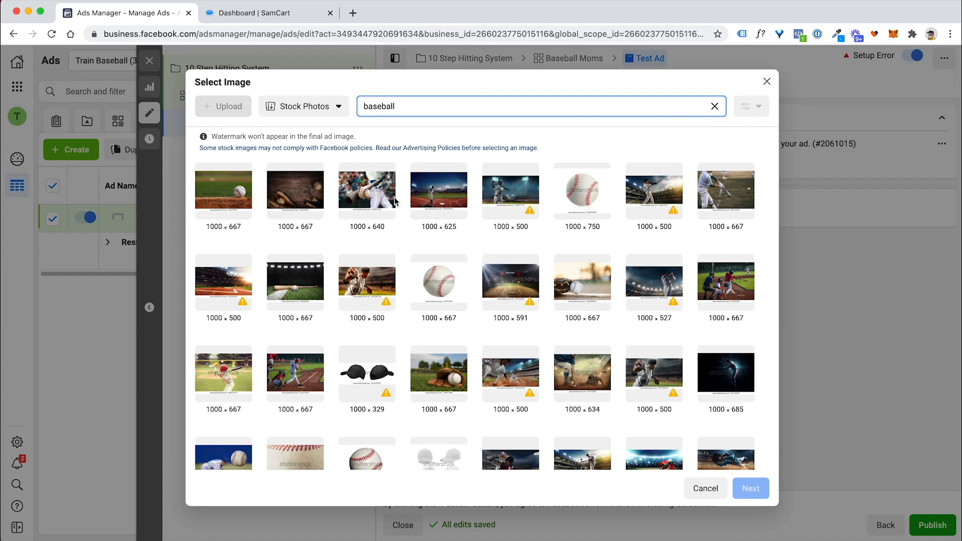
pyautogui.click(348, 199)
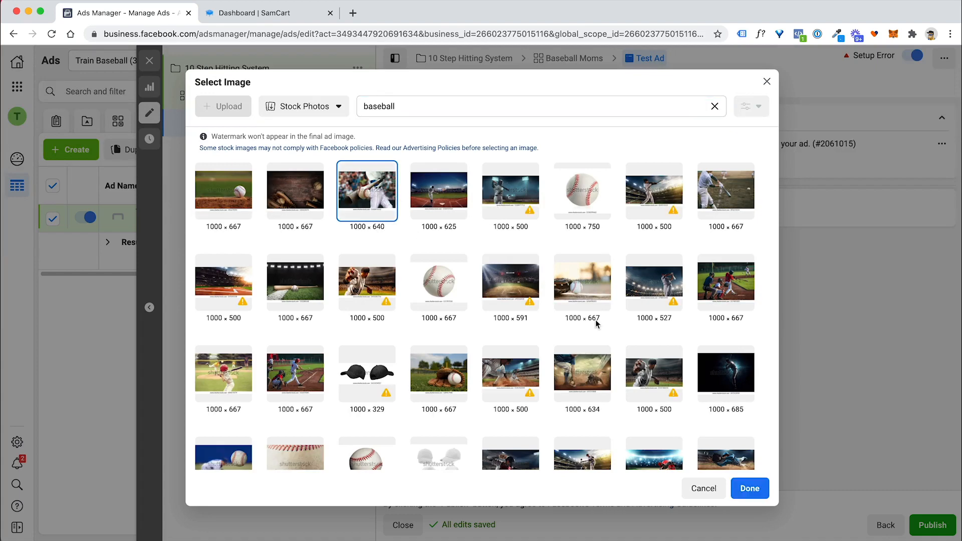
pyautogui.click(750, 489)
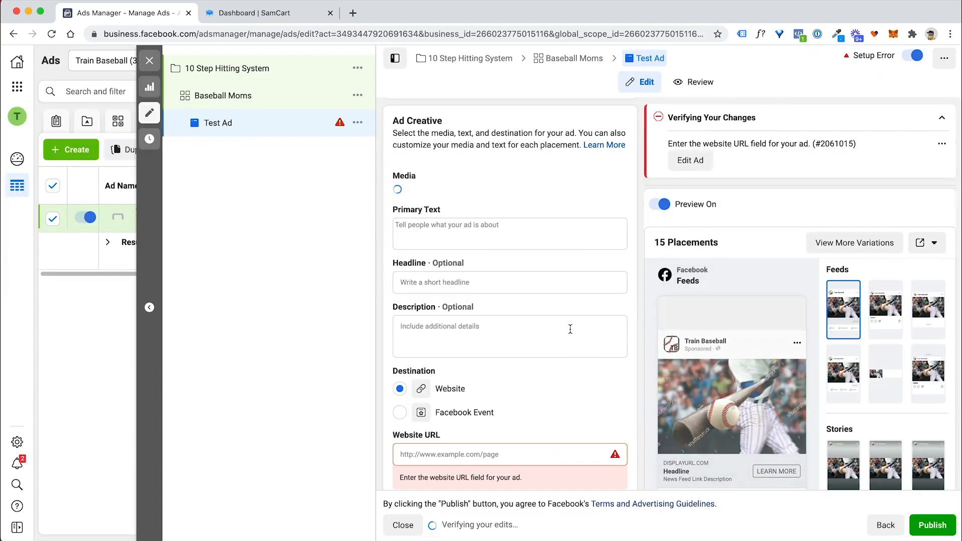
# Switch to SamCart to find the ad's destination page and open The 10 Step Hitting System product
pyautogui.scroll(-3, 532, 326)
pyautogui.moveTo(435, 286)
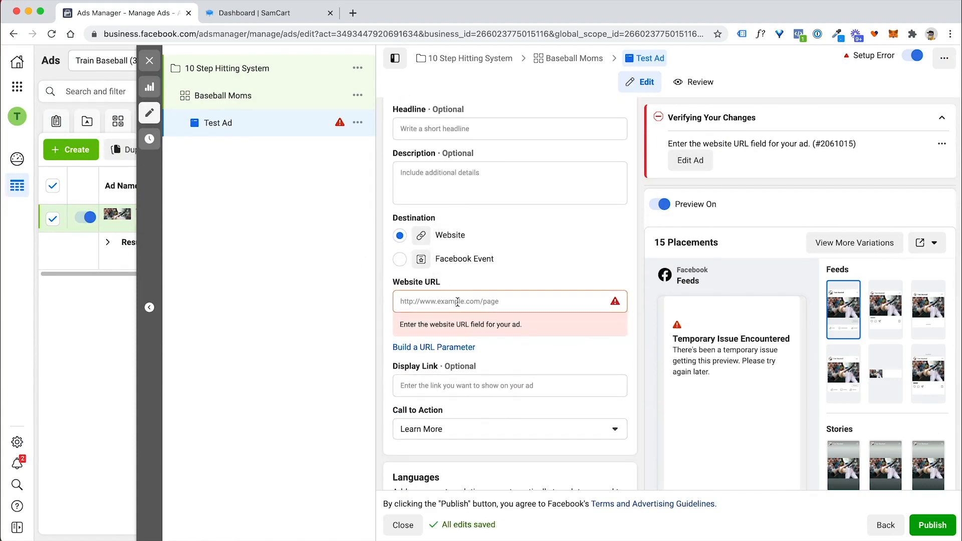
pyautogui.click(258, 14)
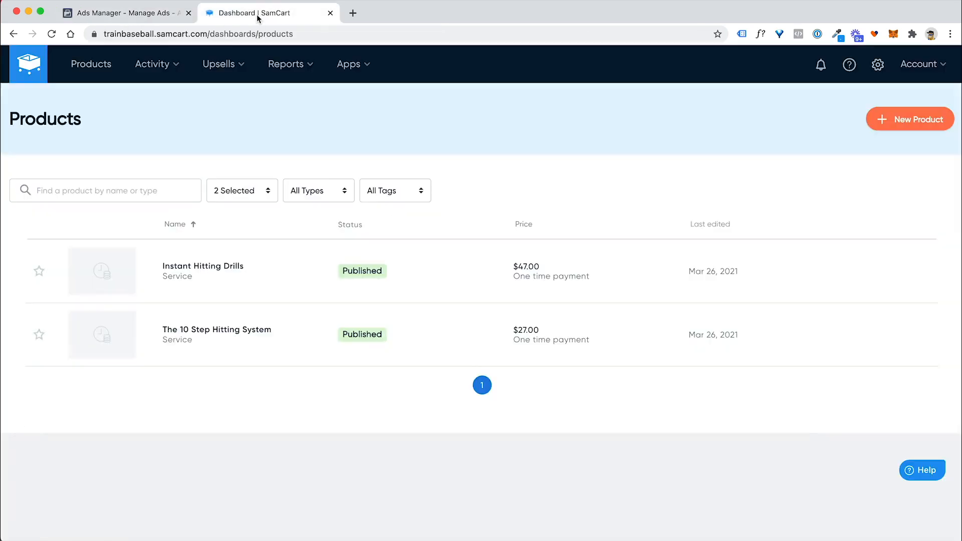
pyautogui.click(93, 66)
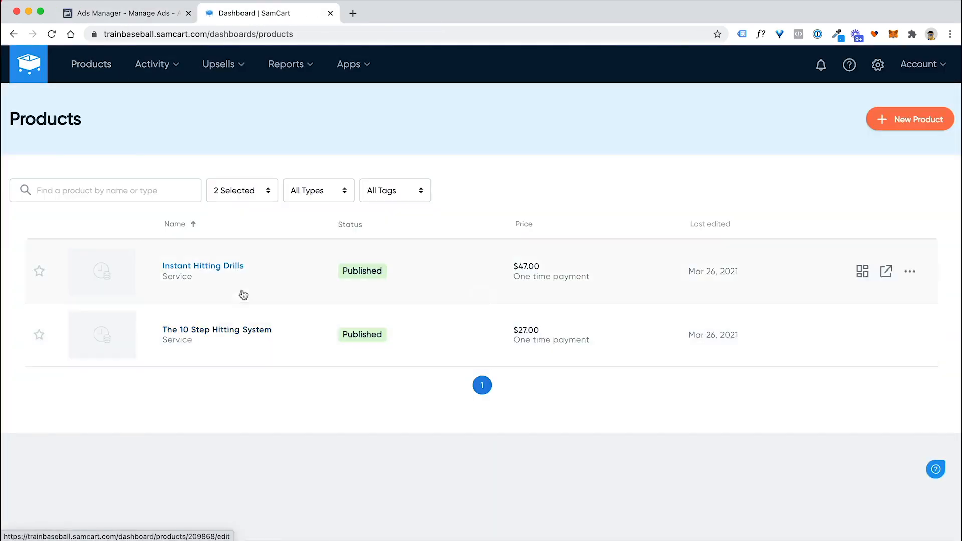
pyautogui.click(230, 331)
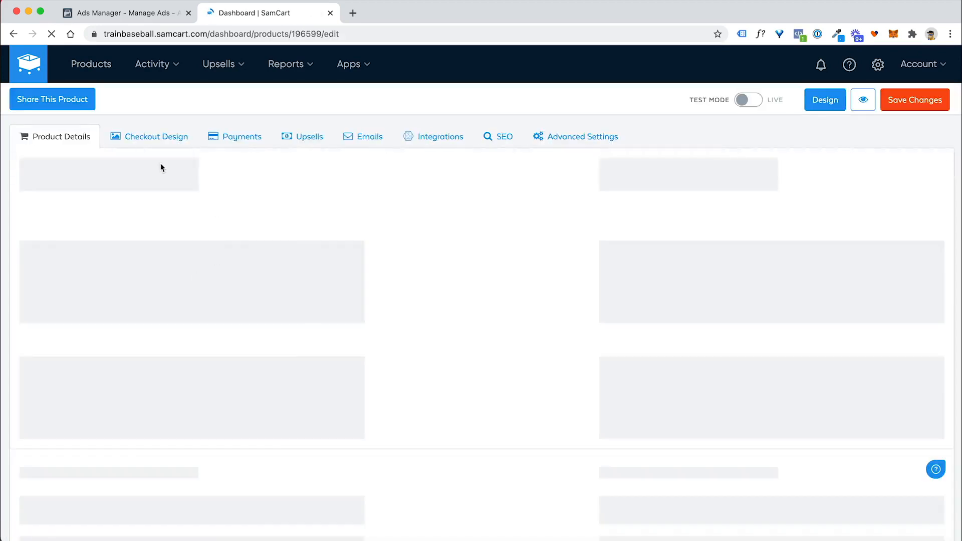
# Look over the product's checkout design templates and preview its live sales page
pyautogui.click(150, 140)
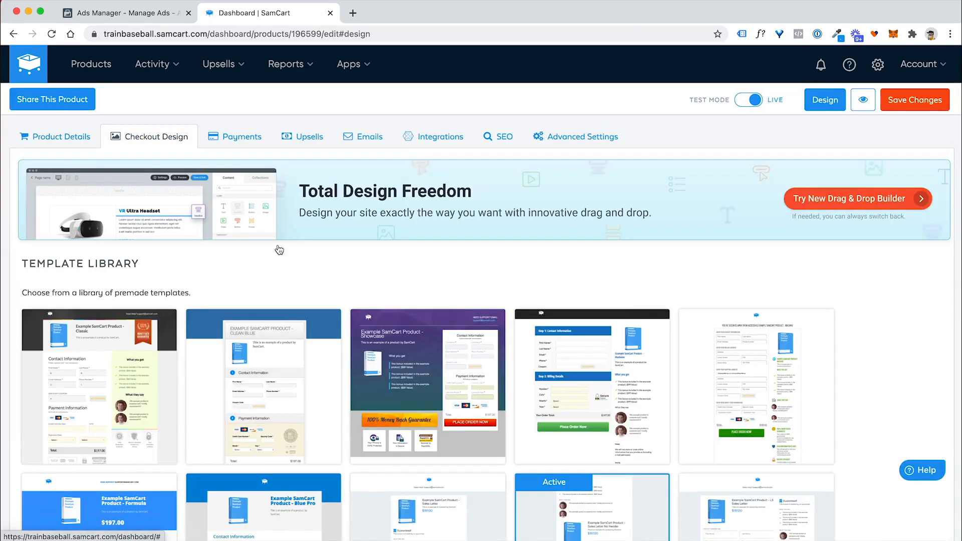
pyautogui.scroll(-2, 286, 273)
pyautogui.scroll(-3, 599, 338)
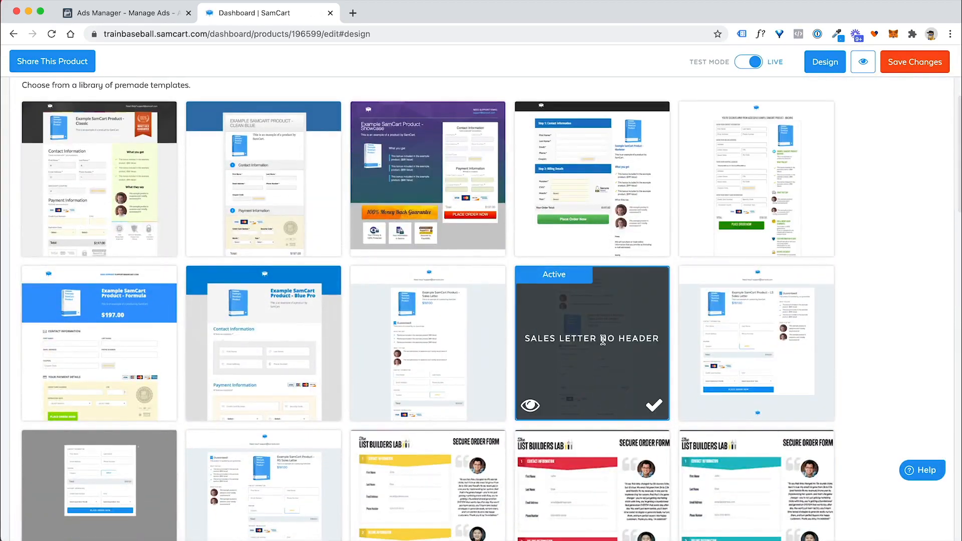
pyautogui.scroll(5, 603, 347)
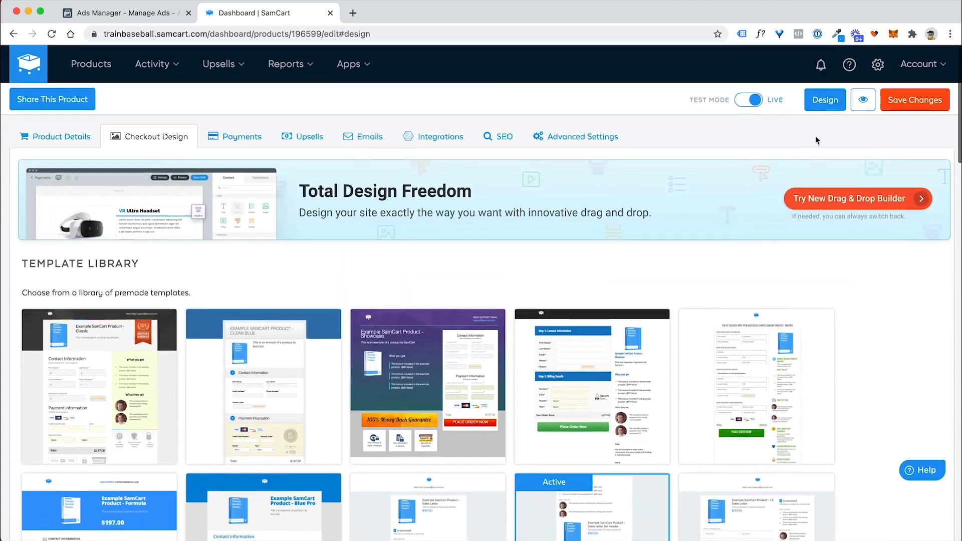
pyautogui.click(862, 100)
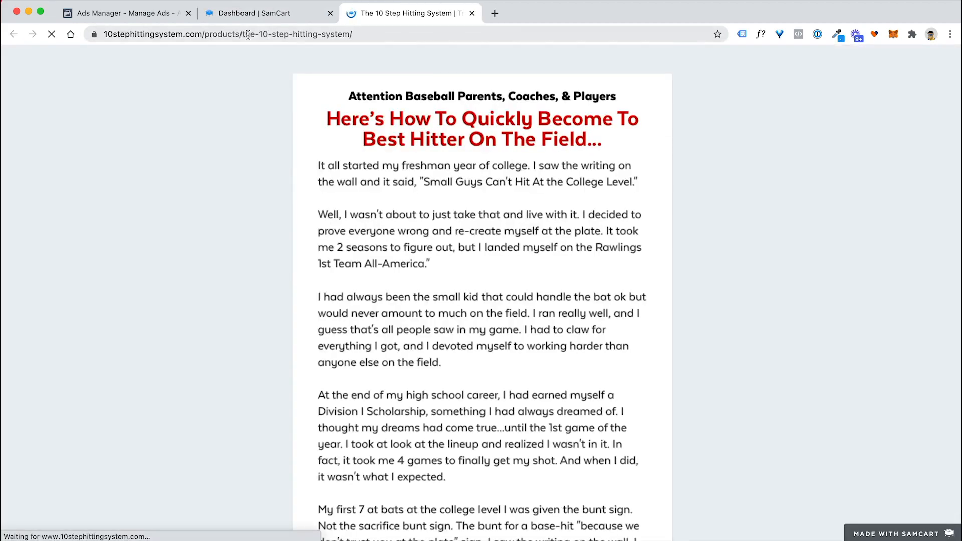
# Copy the sales page's URL, 10stephittingsystem.com/products/the-10-step-hitting-system/
pyautogui.click(211, 34)
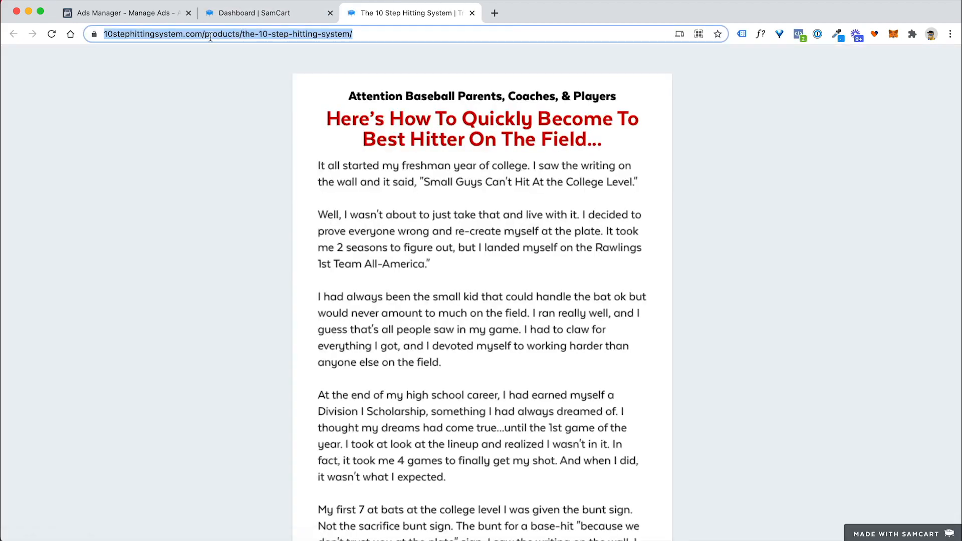
pyautogui.rightClick(210, 35)
pyautogui.click(239, 134)
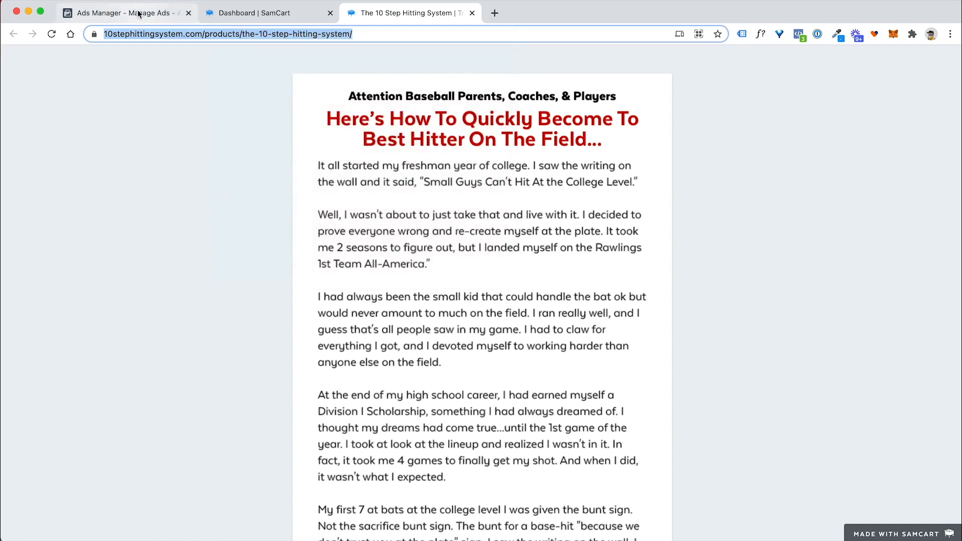
# Switch back to Ads Manager and paste the copied sales page link as the ad's website URL
pyautogui.click(118, 13)
pyautogui.rightClick(476, 301)
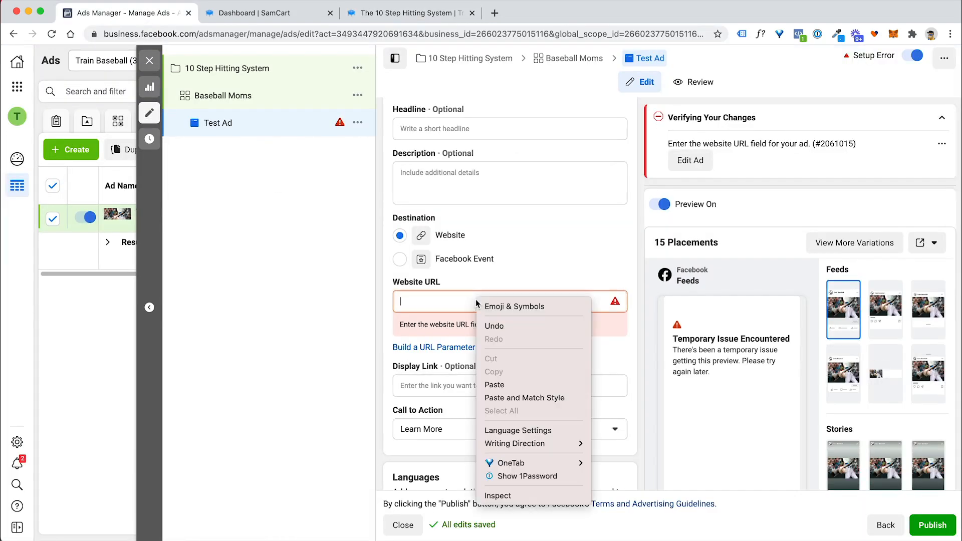
pyautogui.click(504, 385)
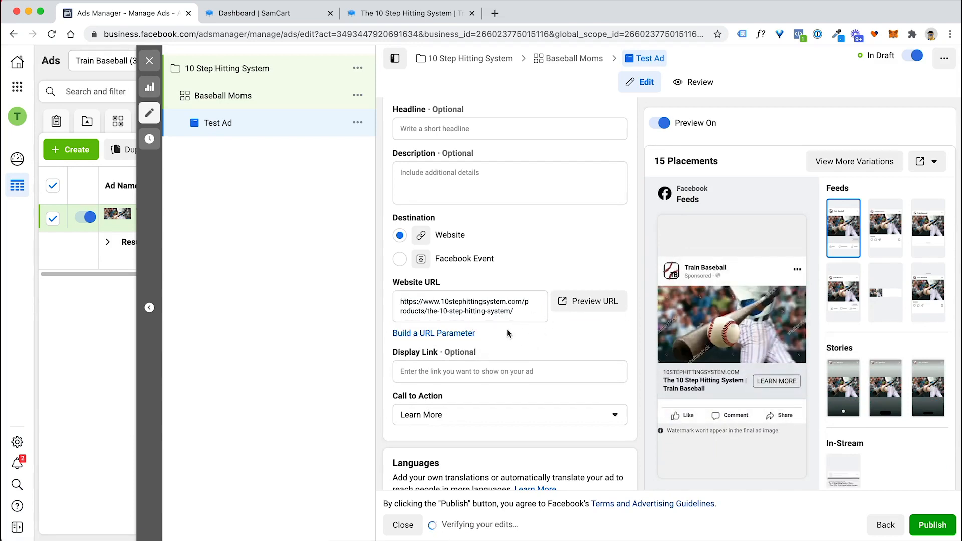
pyautogui.scroll(-2, 573, 353)
pyautogui.scroll(1, 539, 306)
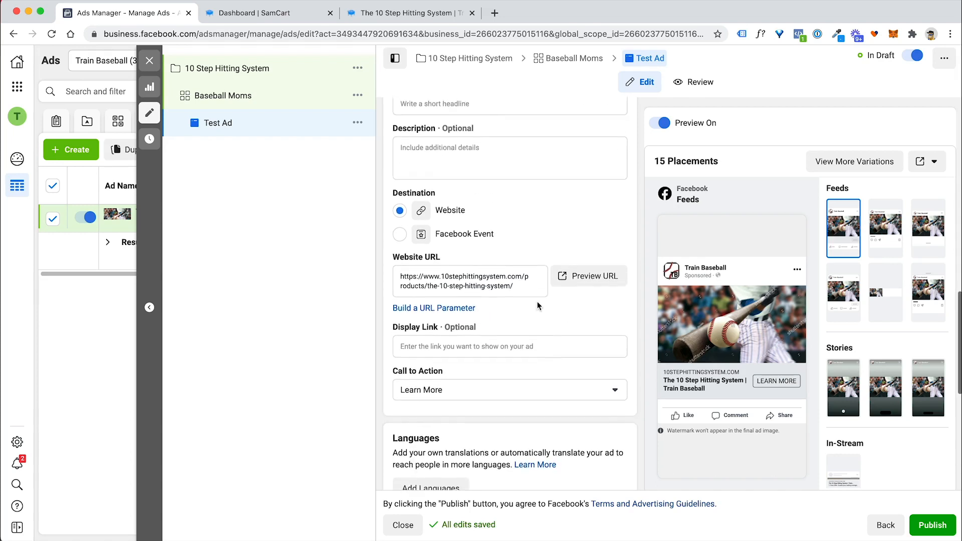
# Begin the ad description with "How would you like your son to become the best hitter on the field by next summer? Check out this"
pyautogui.scroll(1, 538, 306)
pyautogui.click(477, 197)
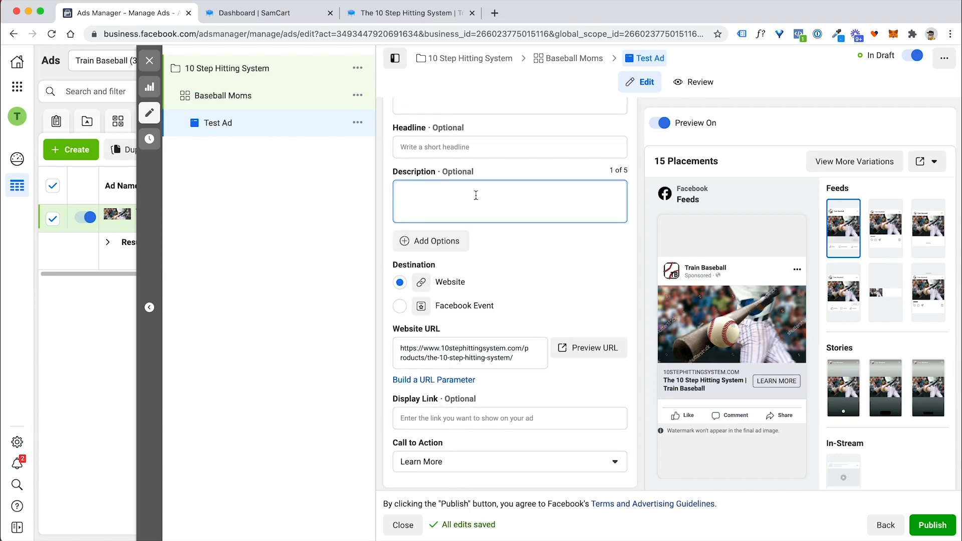
pyautogui.write('How you')
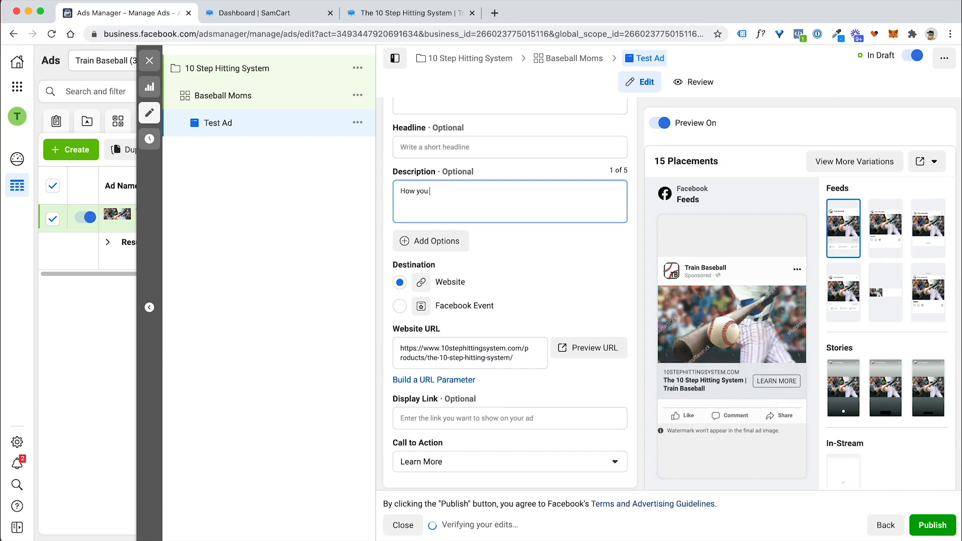
pyautogui.press('BackSpace')
pyautogui.press('BackSpace')
pyautogui.press('BackSpace')
pyautogui.press('BackSpace')
pyautogui.write('w')
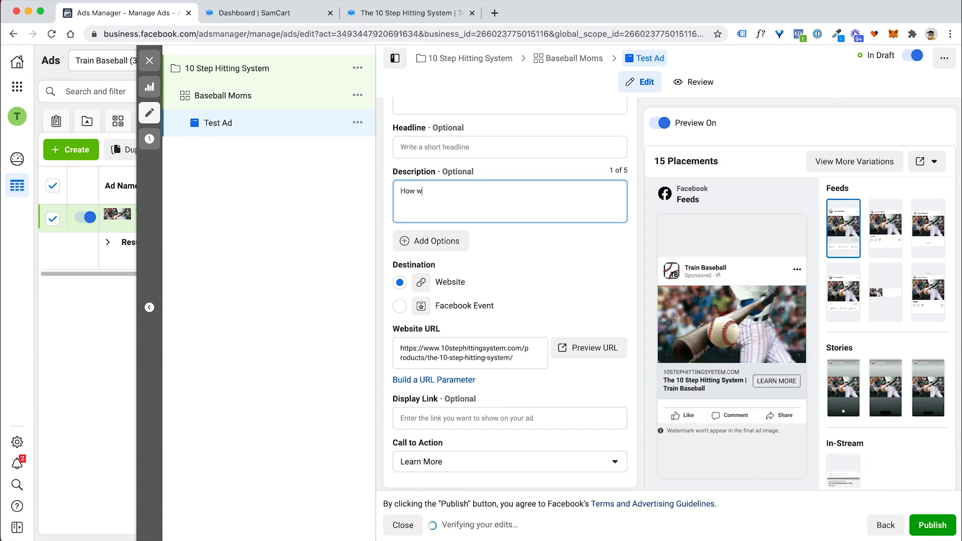
pyautogui.write('ould you like your son to be')
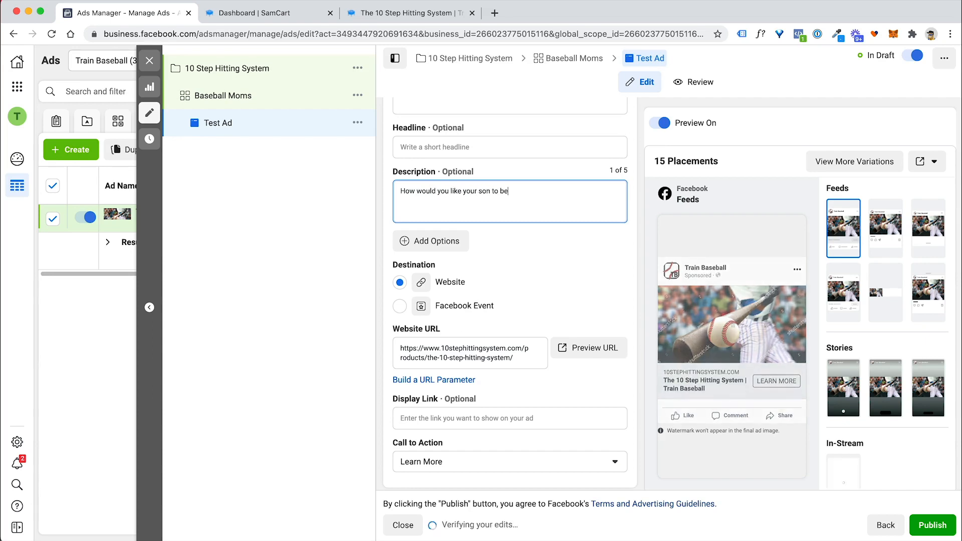
pyautogui.write('come the best ')
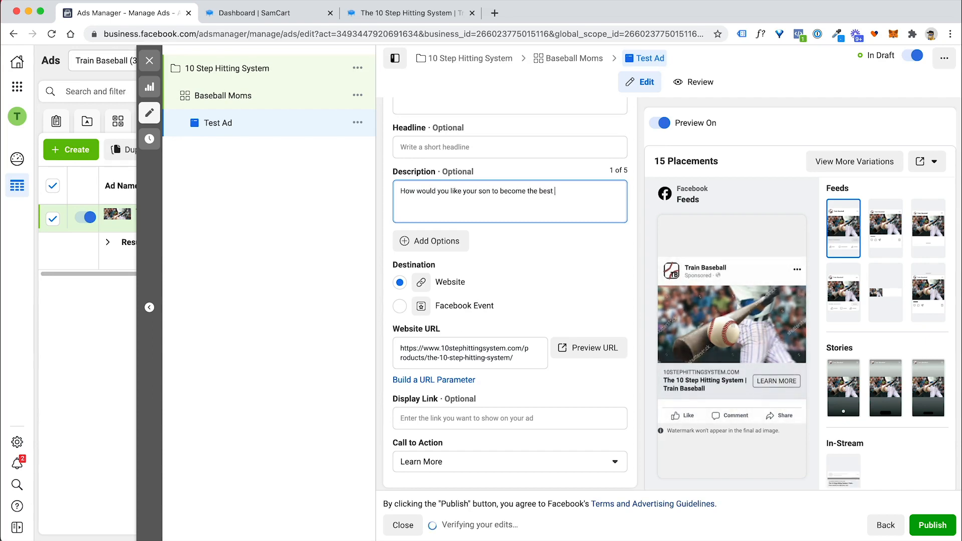
pyautogui.write('hitter on the field by')
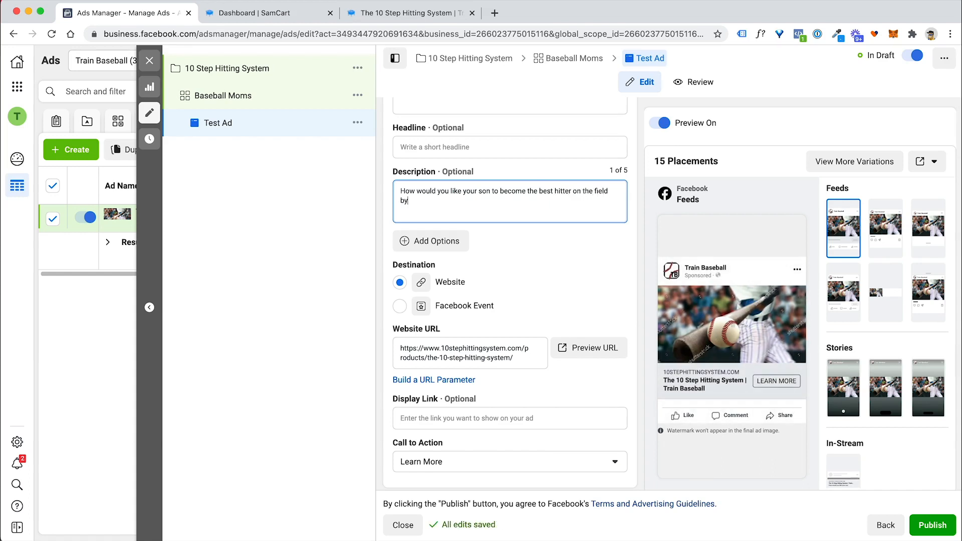
pyautogui.write(' next summer? Check out this ')
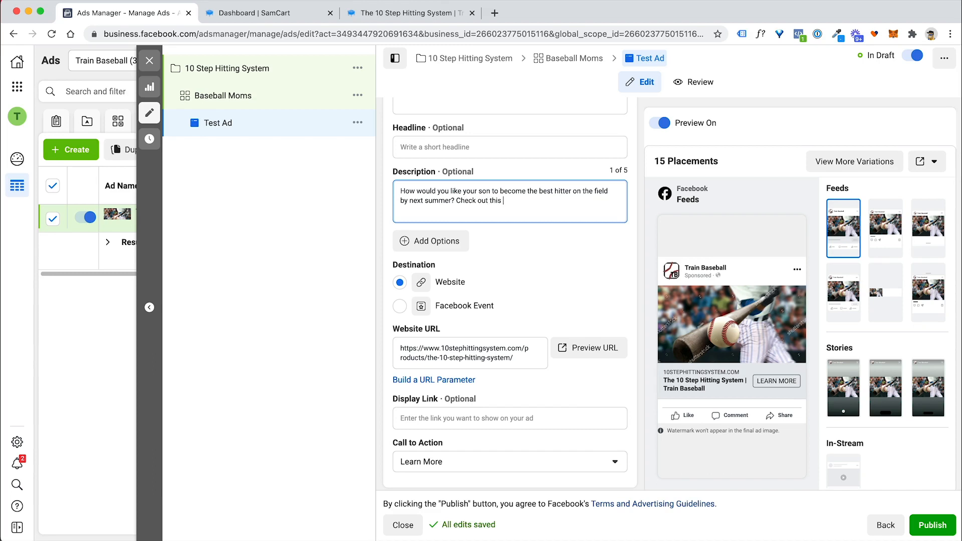
# Continue the description with "new program that can help make that dream become a reality.Click Here >>" followed by the copied sales page URL
pyautogui.write('new program that can help')
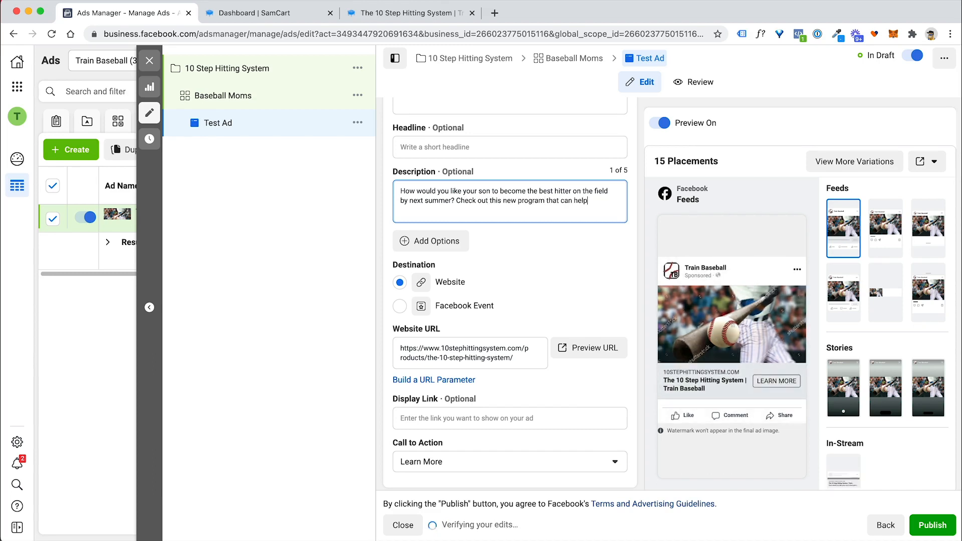
pyautogui.write(' make that dream become a d')
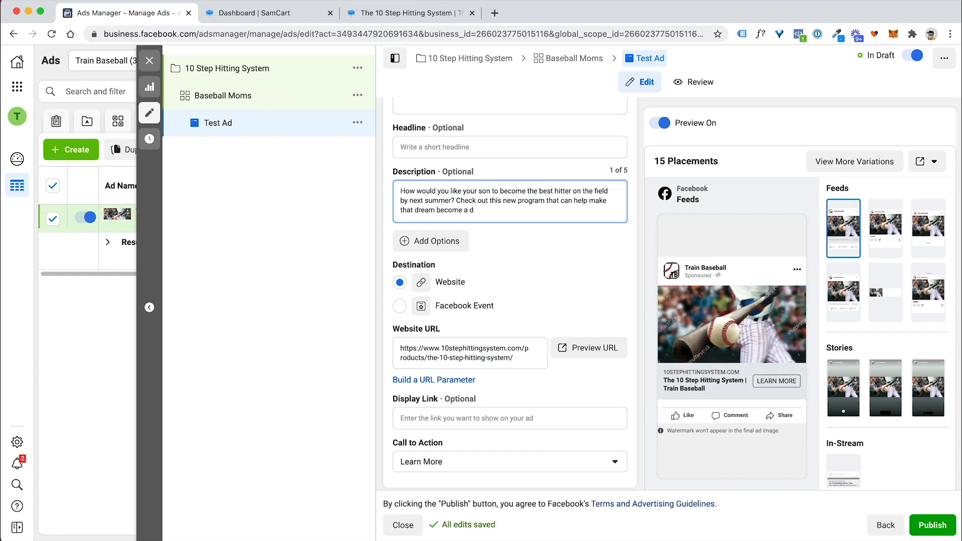
pyautogui.press('BackSpace')
pyautogui.write('reailty.')
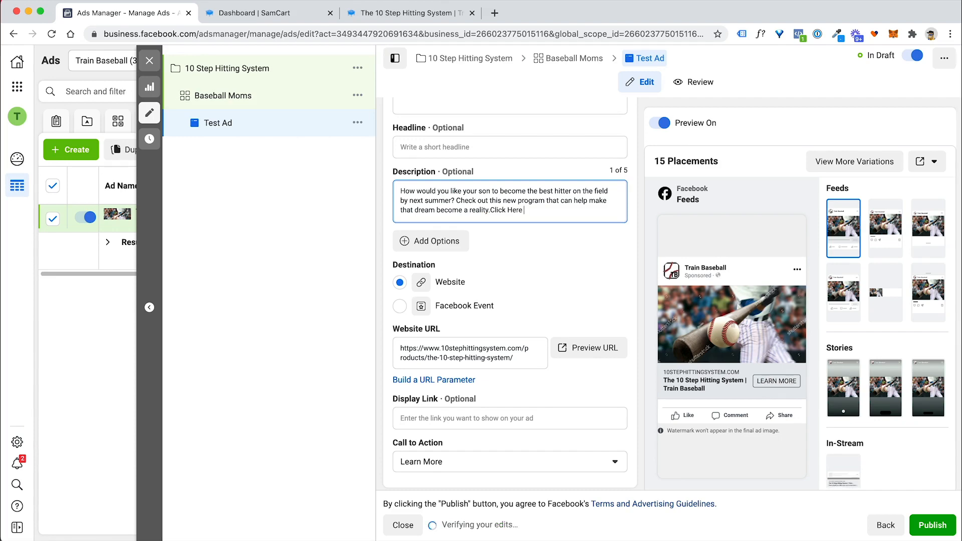
pyautogui.write('>>')
pyautogui.press('super+v')
# Copy the full description into the ad's Primary Text and clear the Description field
pyautogui.moveTo(495, 230); pyautogui.dragTo(396, 191)
pyautogui.press('super+c')
pyautogui.scroll(5, 451, 225)
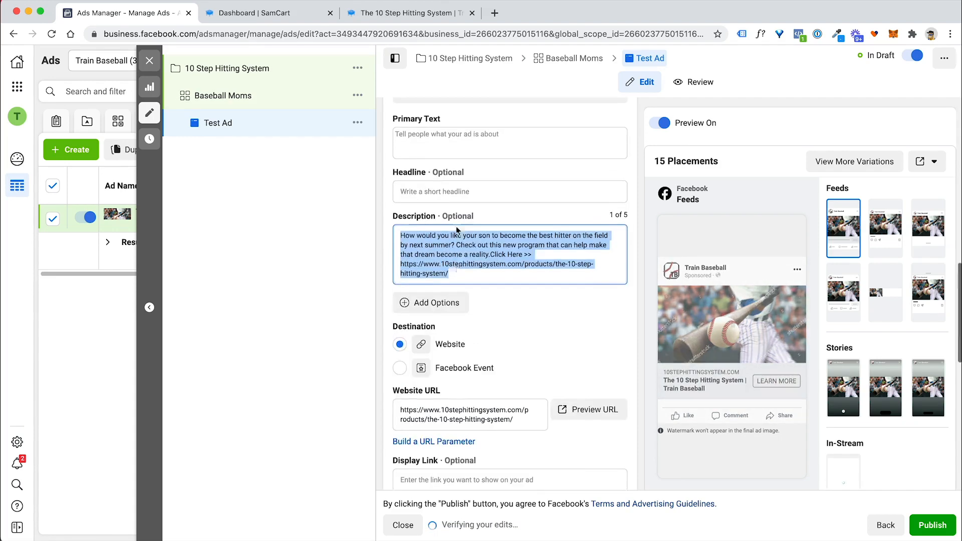
pyautogui.click(432, 219)
pyautogui.press('super+v')
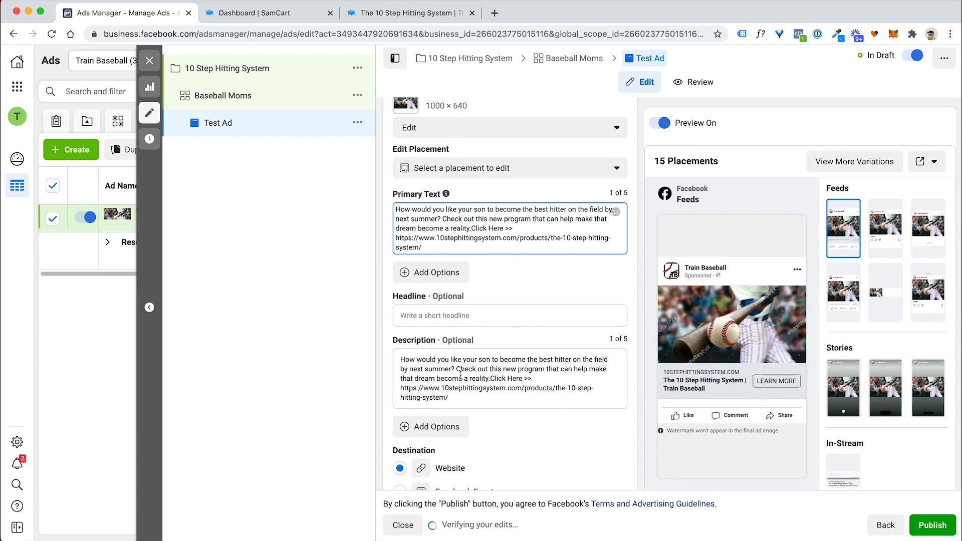
pyautogui.tripleClick(492, 383)
pyautogui.press('BackSpace')
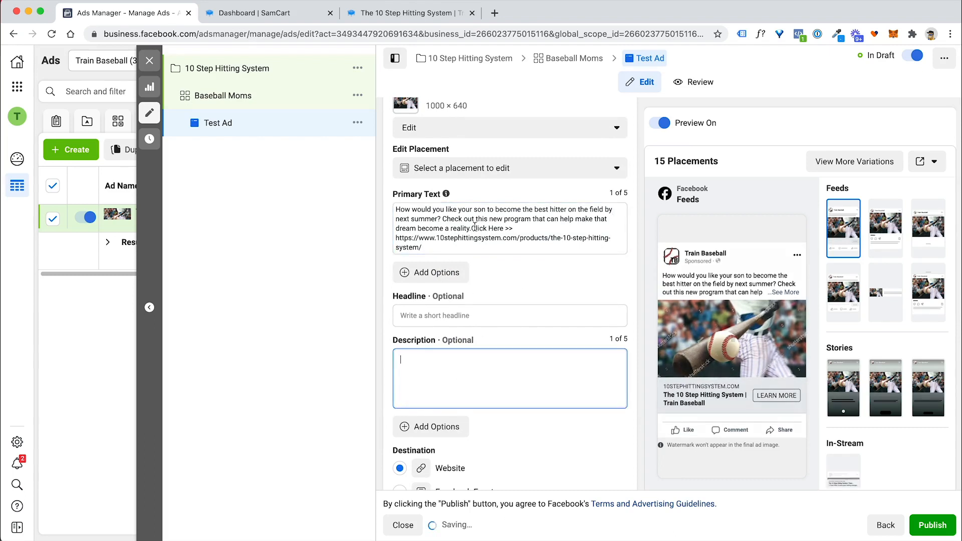
# Set the "Click Here >>" link apart in the primary text as its own paragraph after a blank line
pyautogui.click(471, 229)
pyautogui.press('Return')
pyautogui.press('Return')
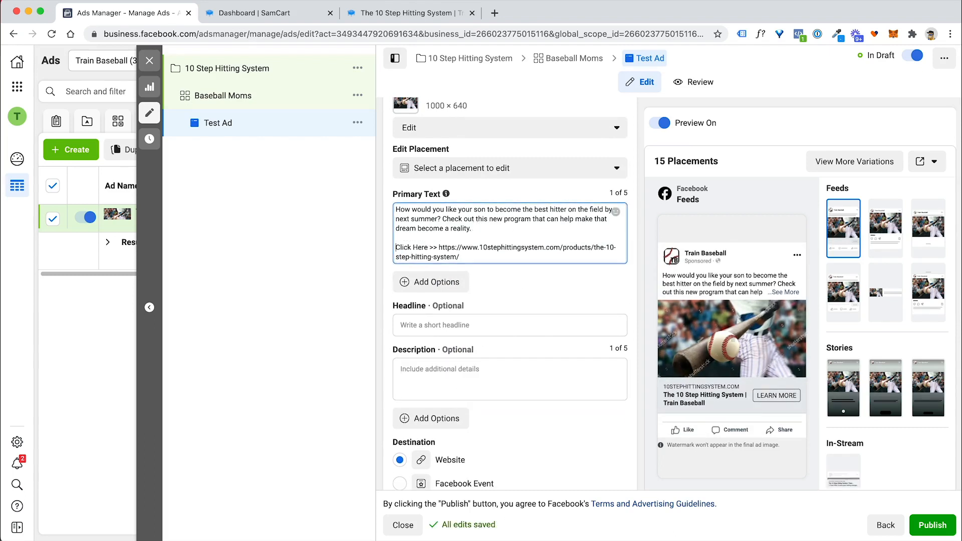
# Enter the ad headline "Help Your Son Become The Best Hitter On The Field"
pyautogui.click(489, 322)
pyautogui.write('H')
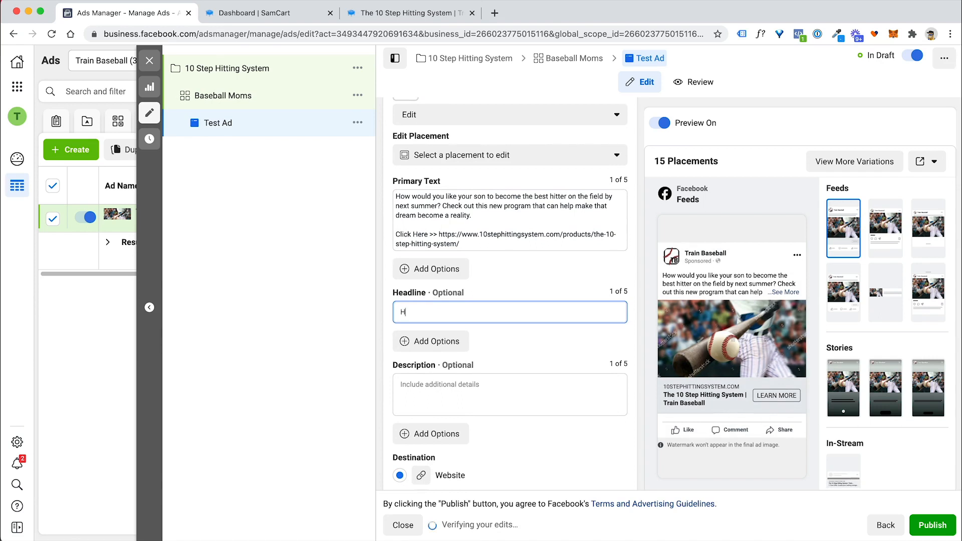
pyautogui.write('elp Your Son Becom')
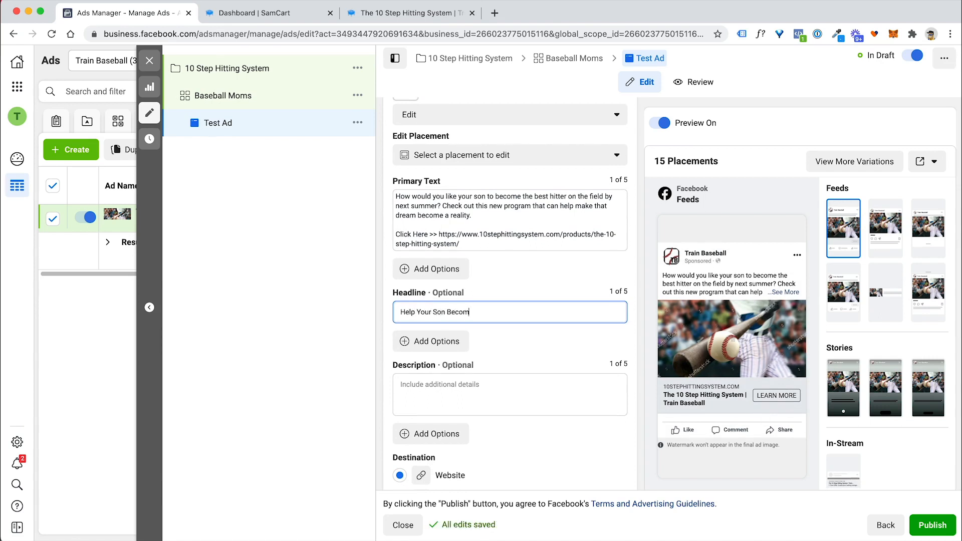
pyautogui.write('e The Best Hitter On The Fi')
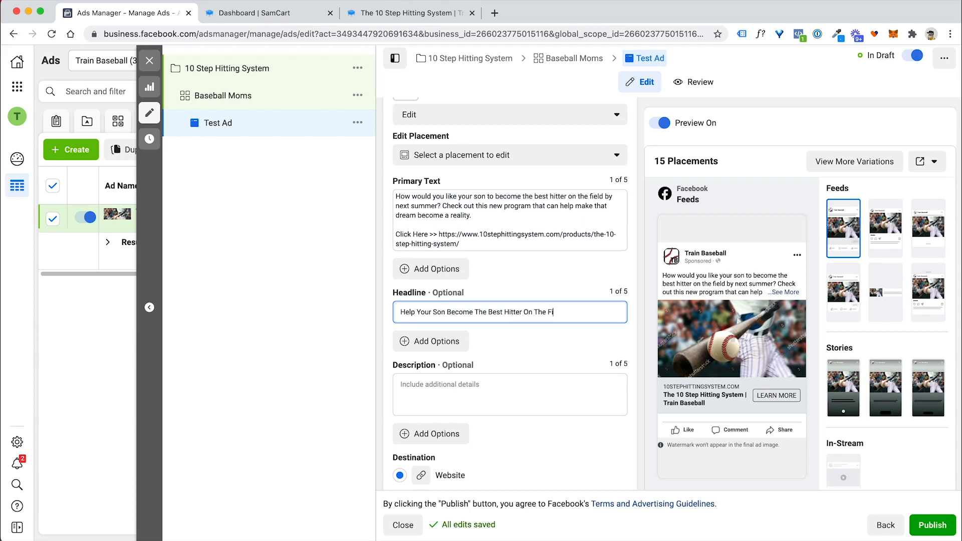
pyautogui.write('elf')
pyautogui.click(565, 276)
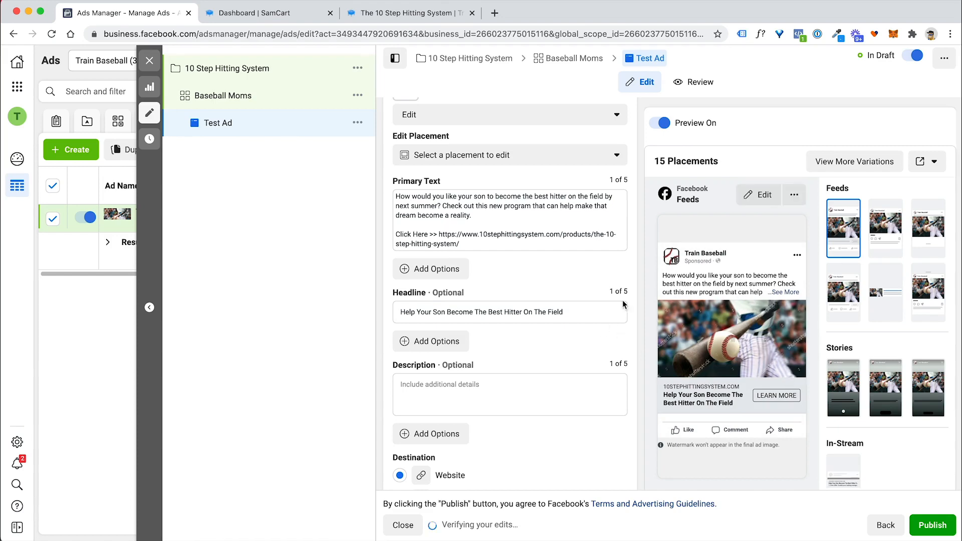
# Check the remaining destination, call-to-action and tracking settings, then publish Test Ad and close the editor
pyautogui.scroll(-5, 565, 280)
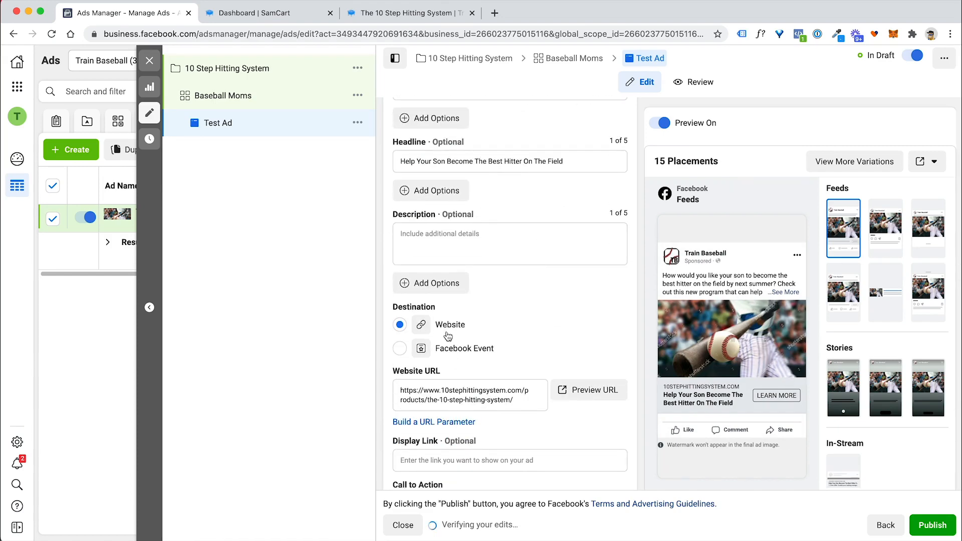
pyautogui.scroll(-4, 449, 336)
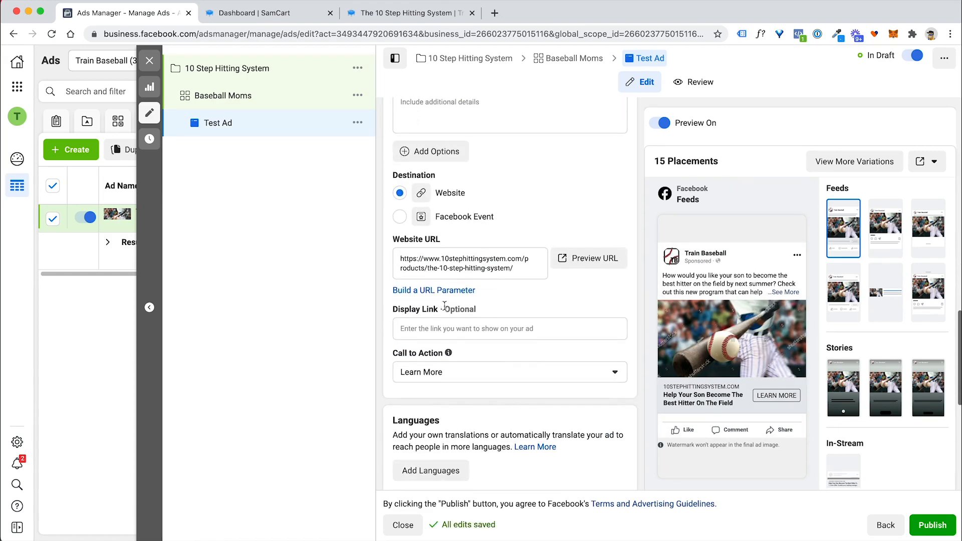
pyautogui.scroll(-3, 487, 337)
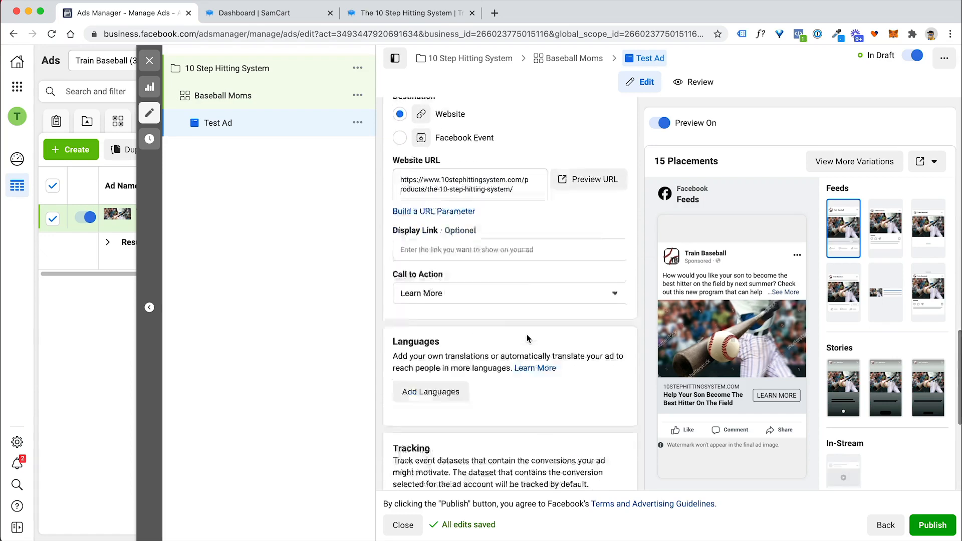
pyautogui.scroll(-8, 528, 335)
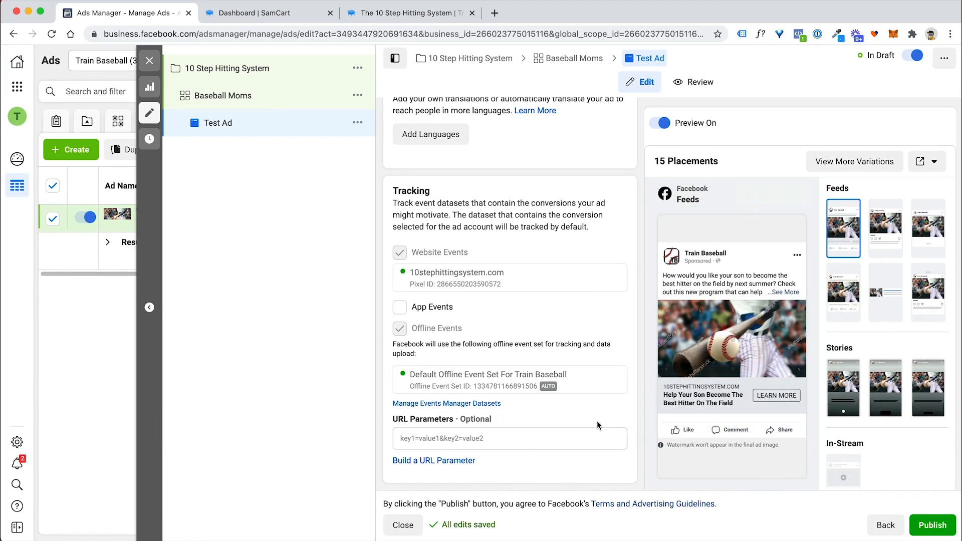
pyautogui.click(932, 525)
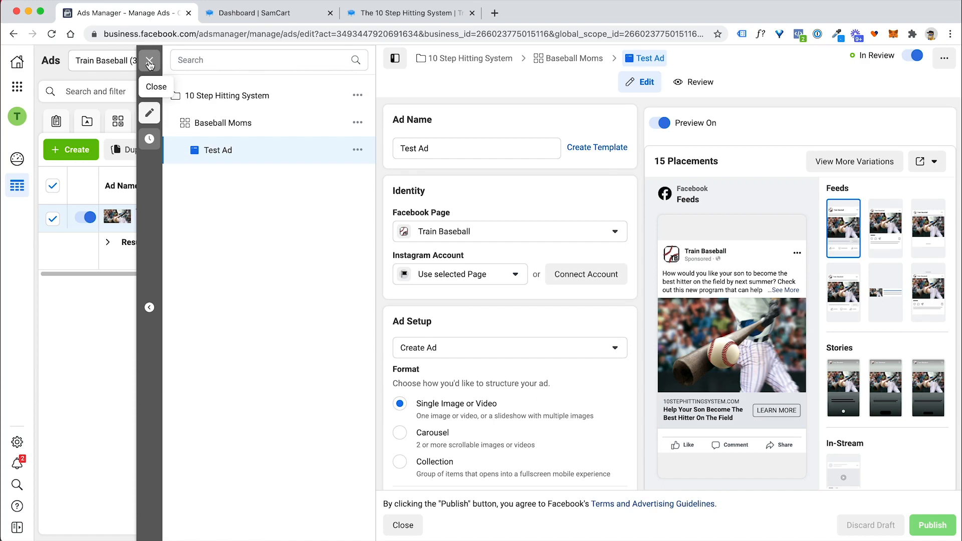
pyautogui.click(148, 62)
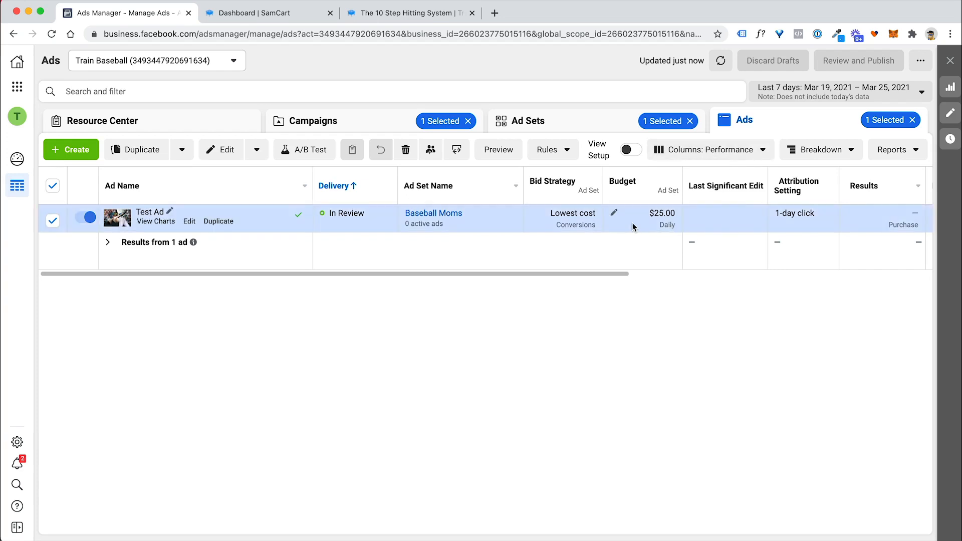
# Look over Test Ad's table columns and the available column presets, keeping Performance (Default)
pyautogui.hscroll(3, 633, 226)
pyautogui.hscroll(-3, 633, 225)
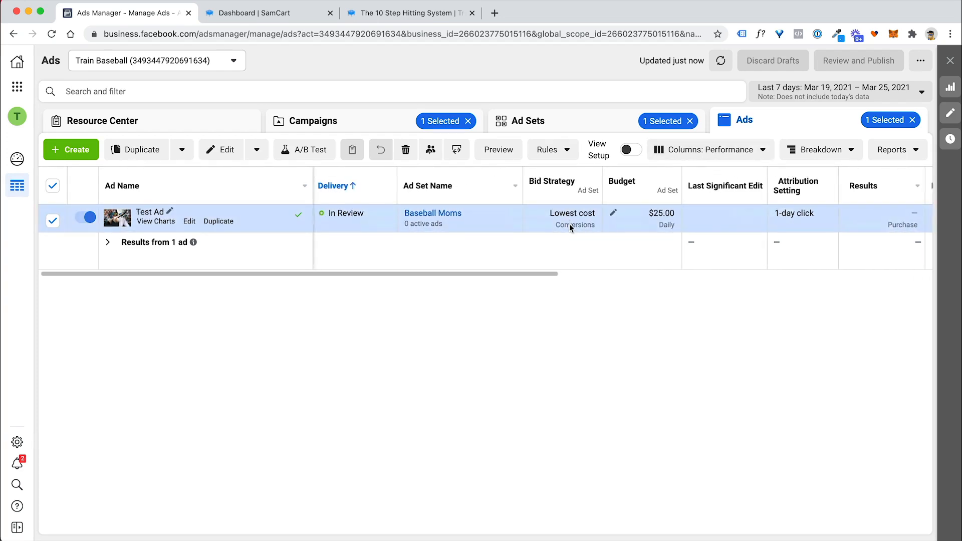
pyautogui.hscroll(2, 566, 223)
pyautogui.click(725, 152)
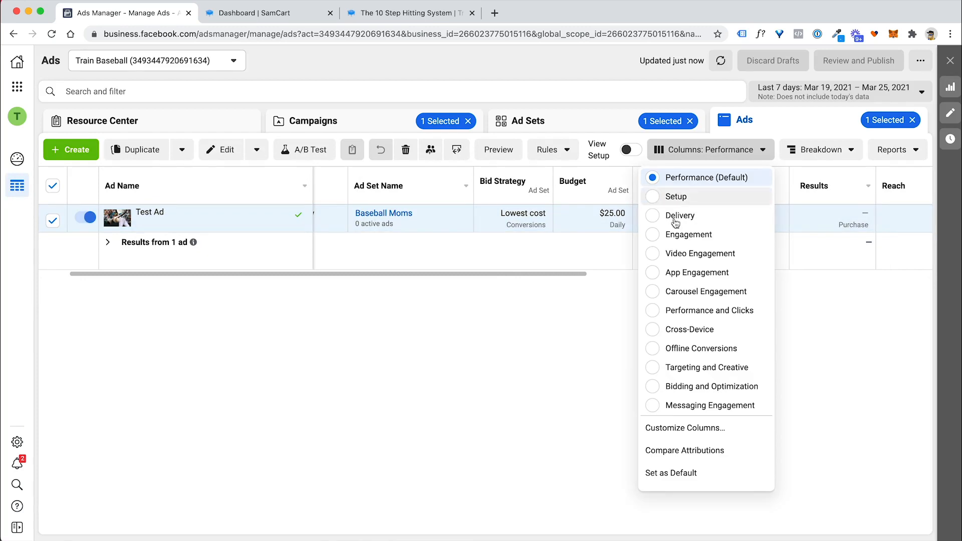
pyautogui.click(693, 178)
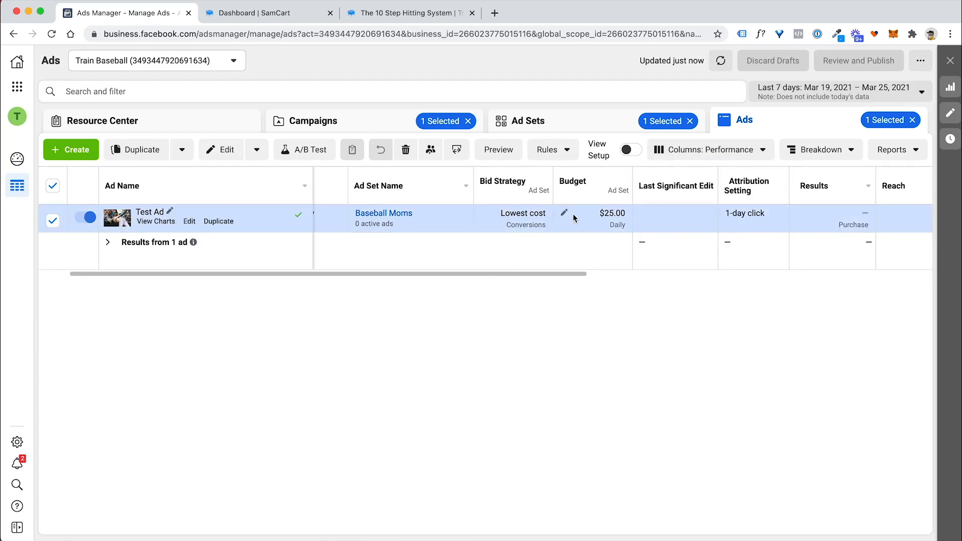
pyautogui.hscroll(2, 571, 215)
# Set the reporting date range to Today and review the results, reach, impressions and cost per result columns
pyautogui.click(834, 93)
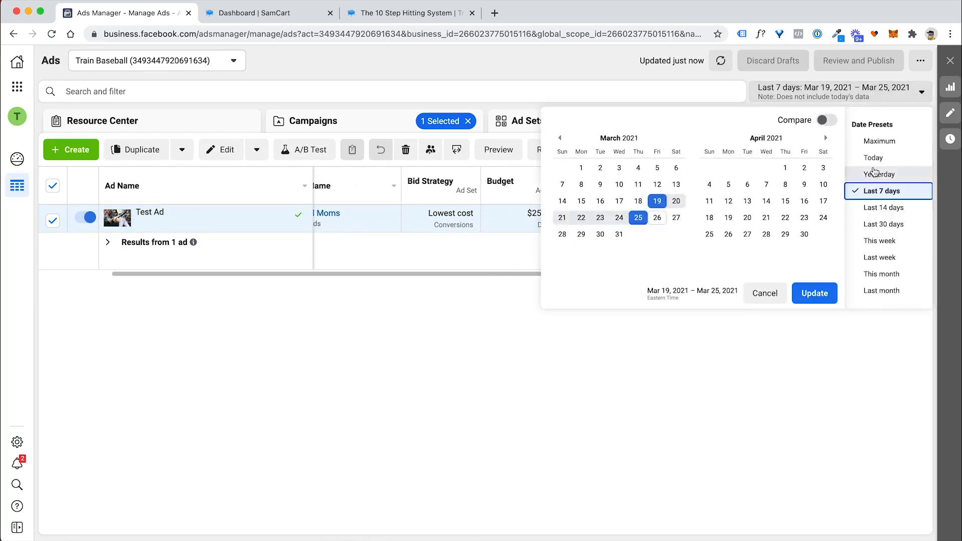
pyautogui.click(873, 157)
pyautogui.hscroll(2, 658, 226)
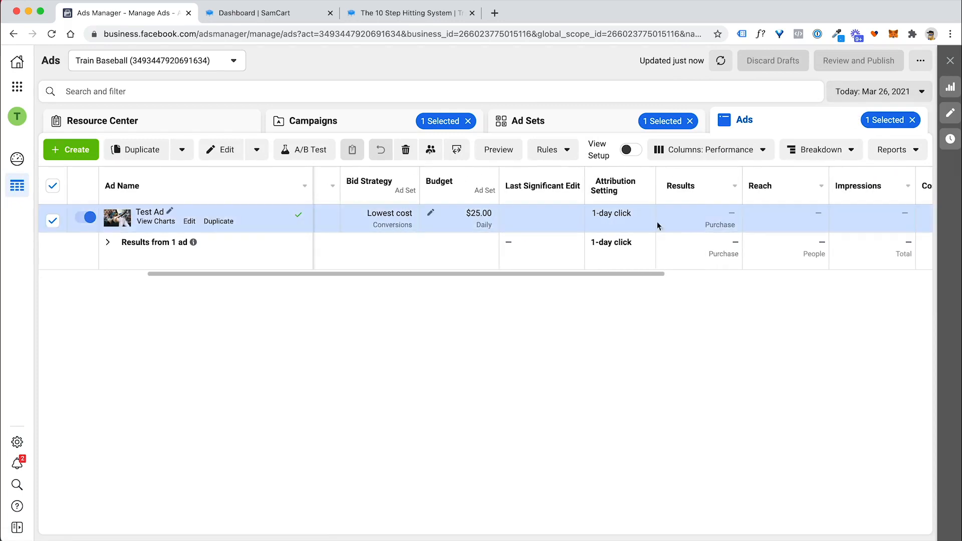
pyautogui.hscroll(2, 717, 218)
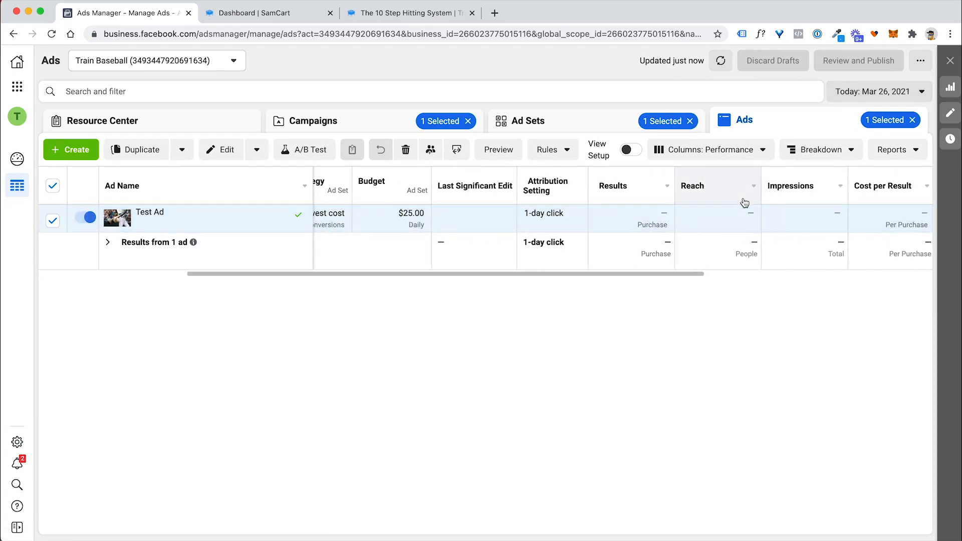
pyautogui.hscroll(5, 817, 220)
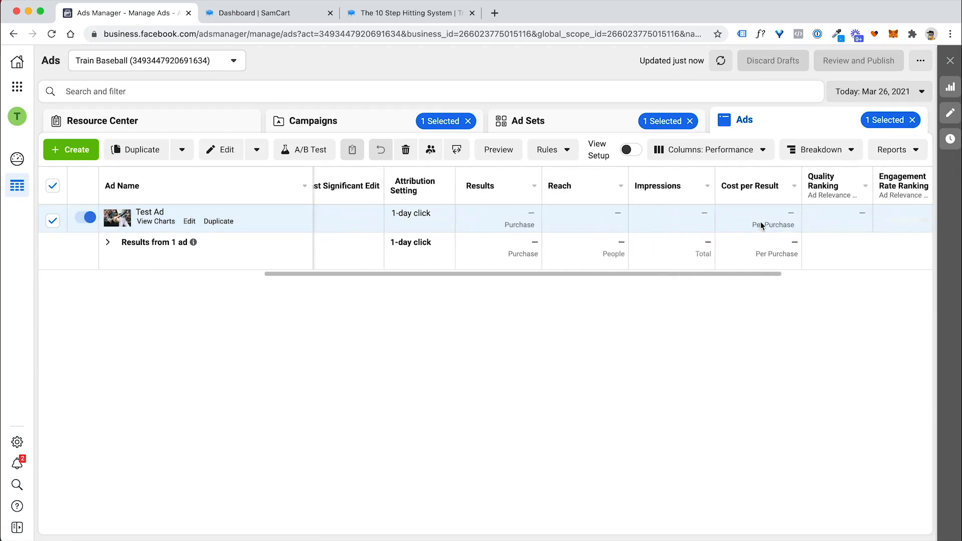
pyautogui.hscroll(-2, 499, 219)
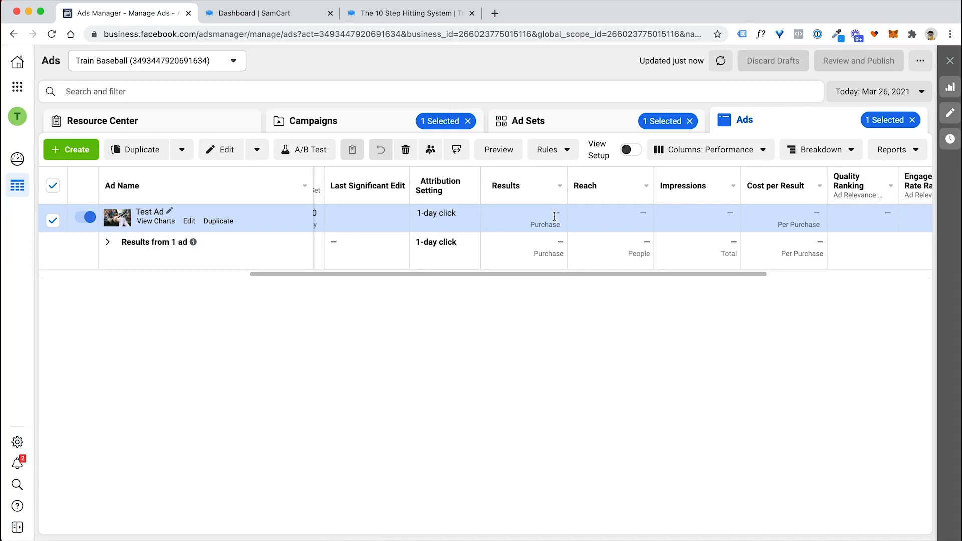
# Review Test Ad's cost per result, ranking, amount spent and end date columns, the available column presets, and its purchase results
pyautogui.hscroll(-1, 554, 219)
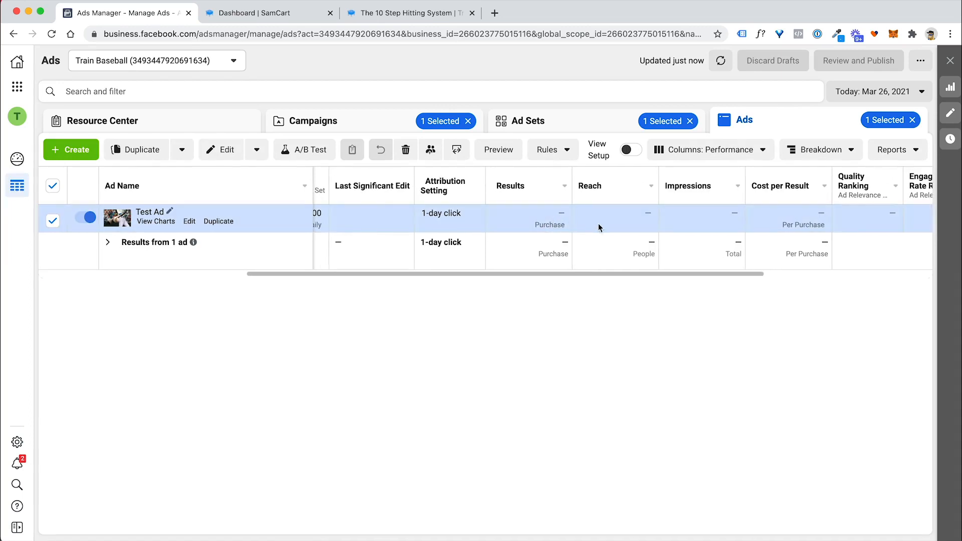
pyautogui.hscroll(2, 785, 243)
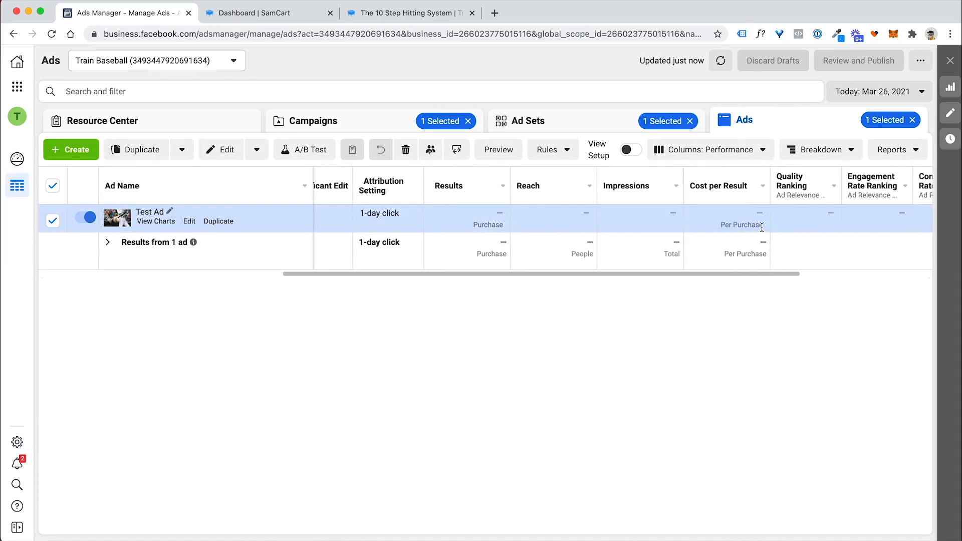
pyautogui.hscroll(5, 762, 227)
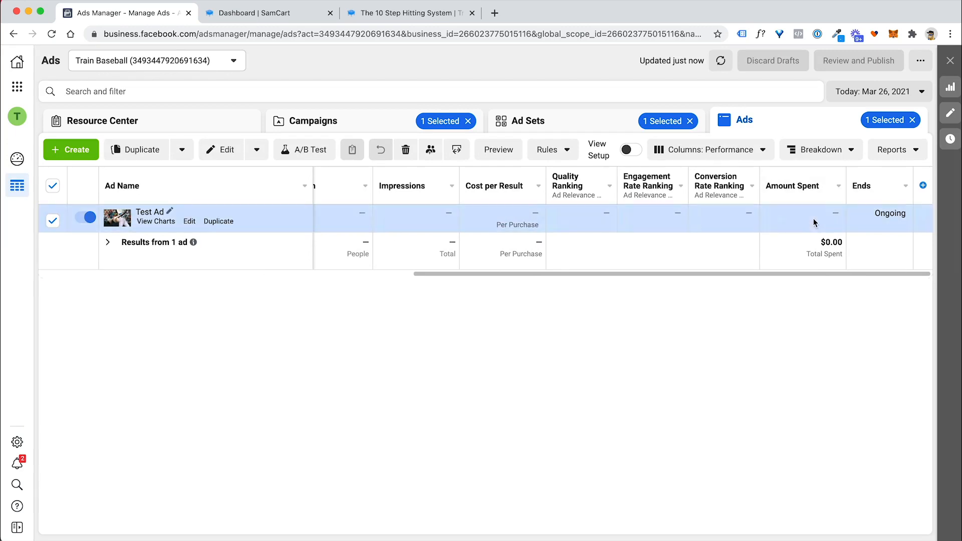
pyautogui.click(748, 150)
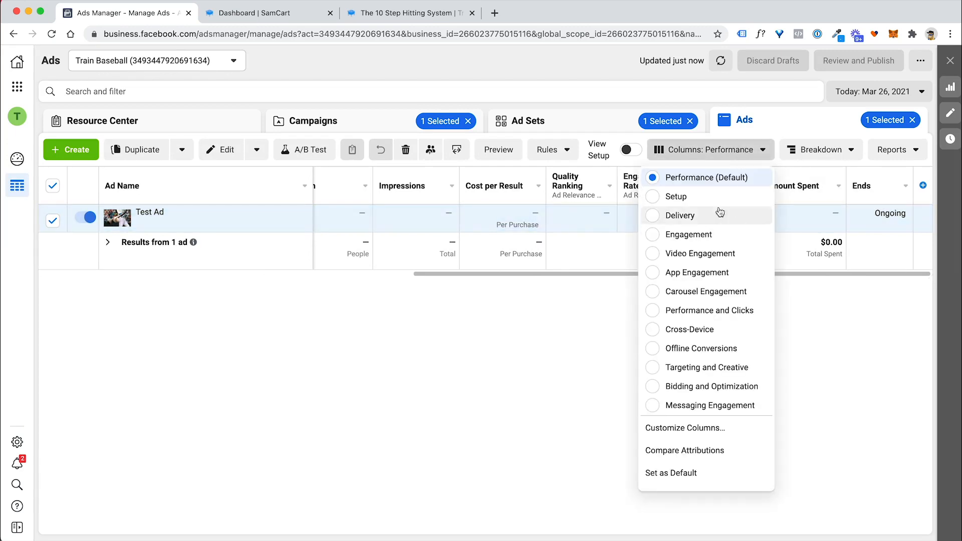
pyautogui.click(722, 368)
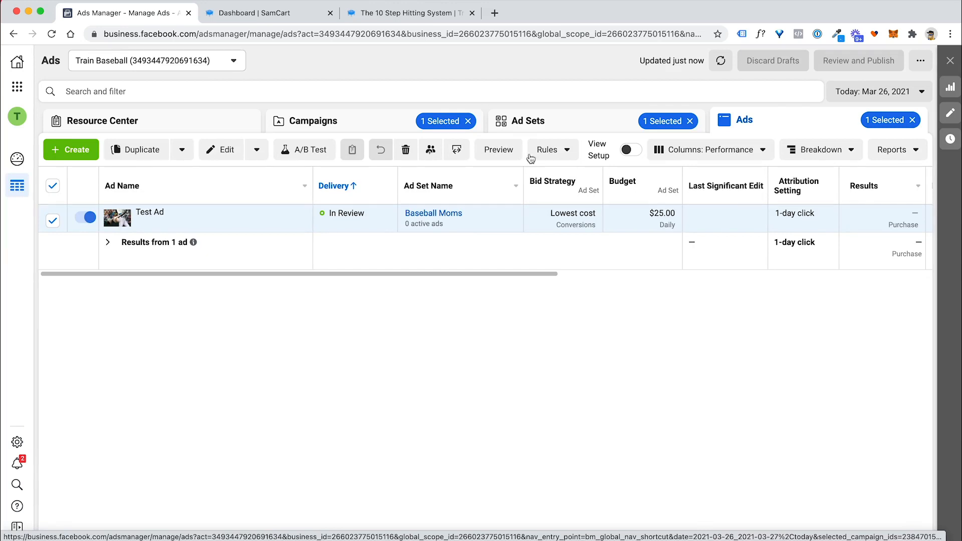
pyautogui.hscroll(5, 681, 213)
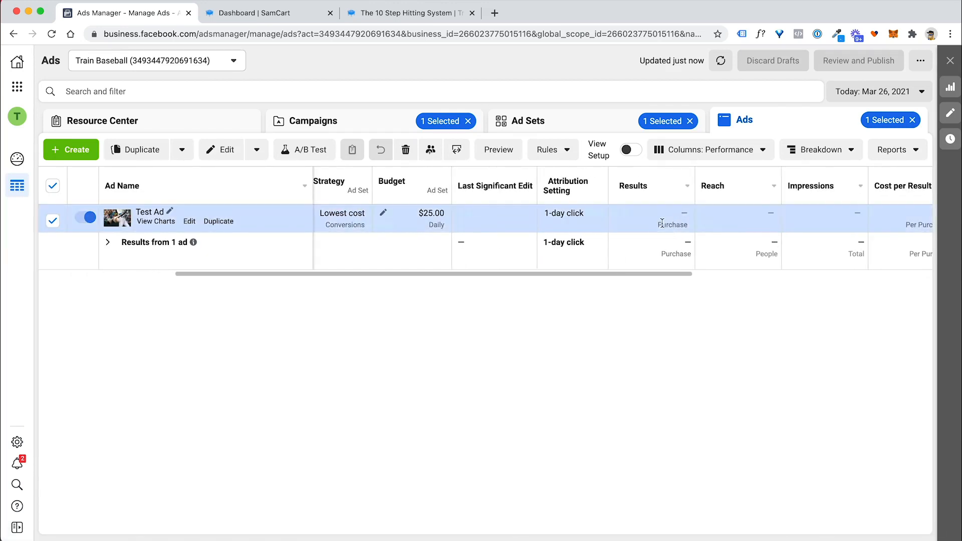
pyautogui.moveTo(661, 223); pyautogui.dragTo(695, 226)
# Preview Test Ad in the Mobile News Feed placement and expand its full primary text
pyautogui.click(498, 150)
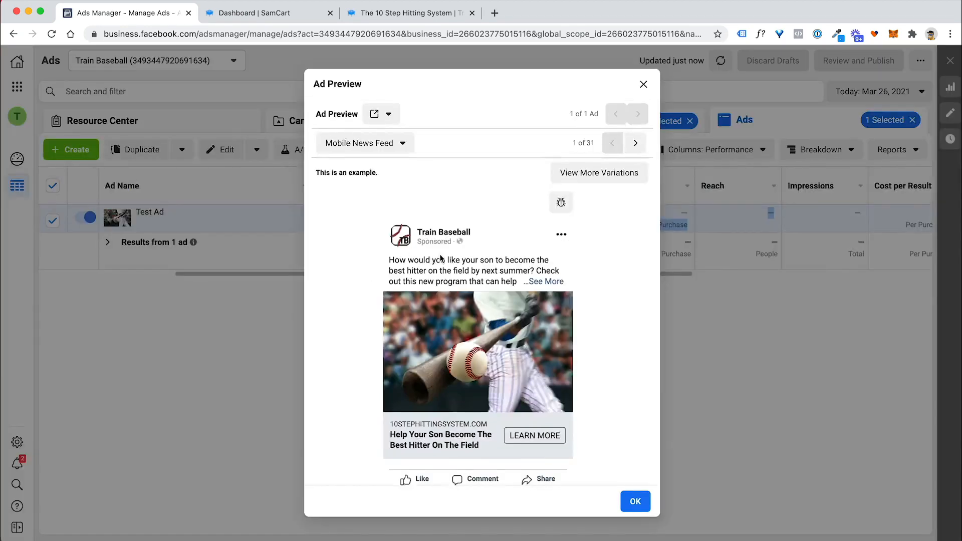
pyautogui.scroll(-1, 440, 259)
pyautogui.click(544, 246)
pyautogui.scroll(-1, 439, 241)
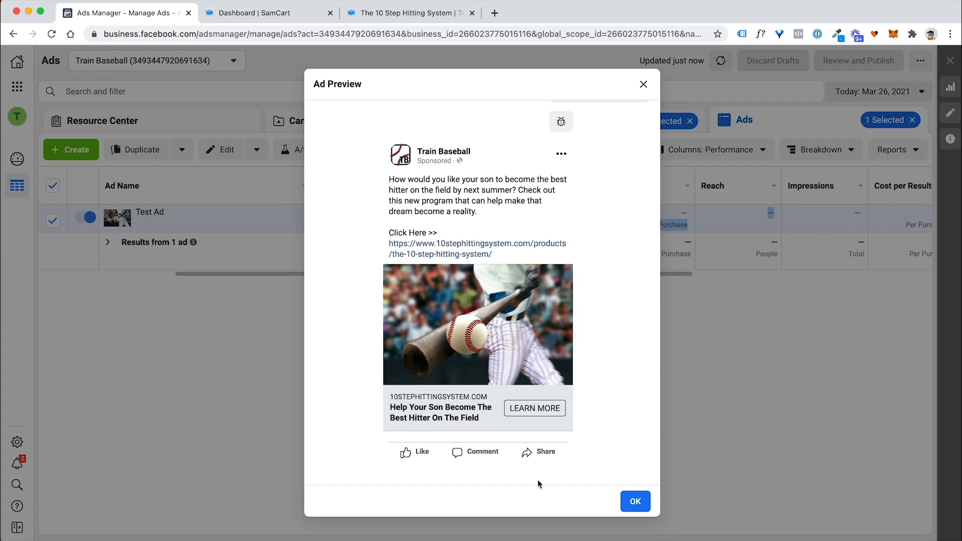
# Look through the 10 Step Hitting System sales page down to its payment form and Instant Hitting Drills offer, and return to the ad preview
pyautogui.click(470, 243)
pyautogui.scroll(-10, 368, 157)
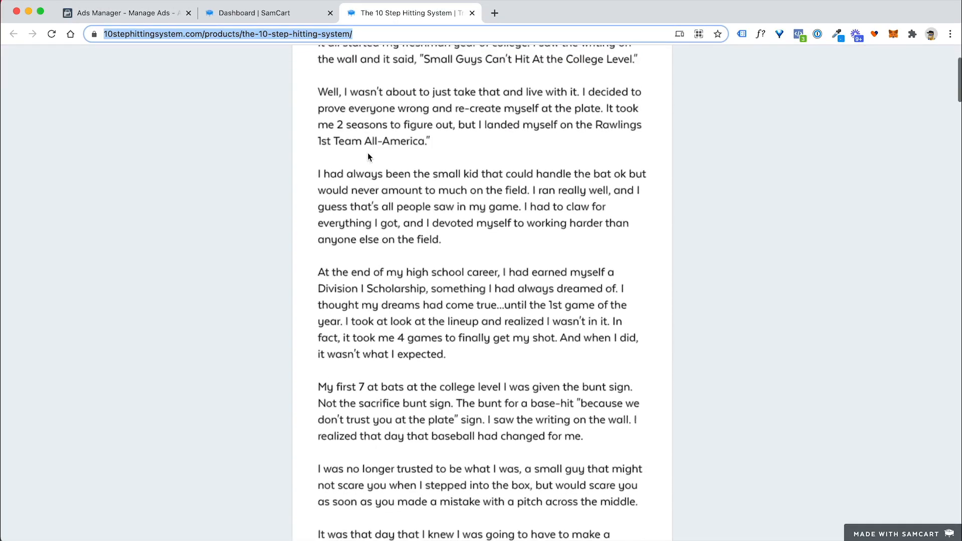
pyautogui.scroll(10, 371, 160)
pyautogui.scroll(-20, 559, 245)
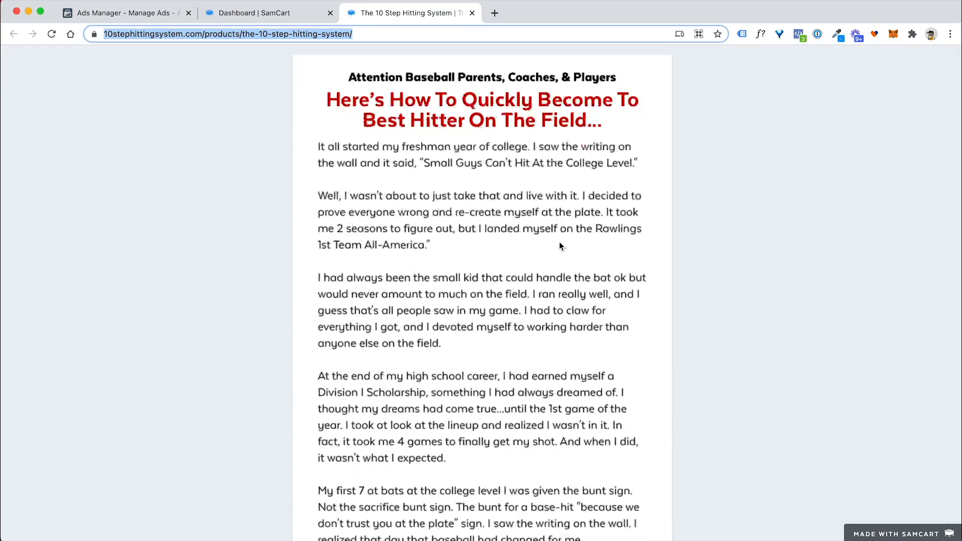
pyautogui.scroll(-20, 560, 241)
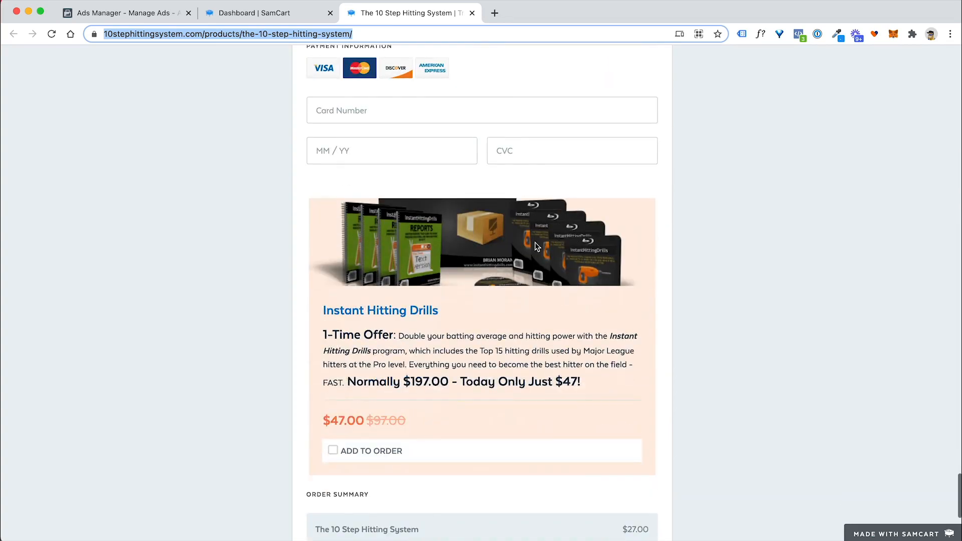
pyautogui.click(156, 15)
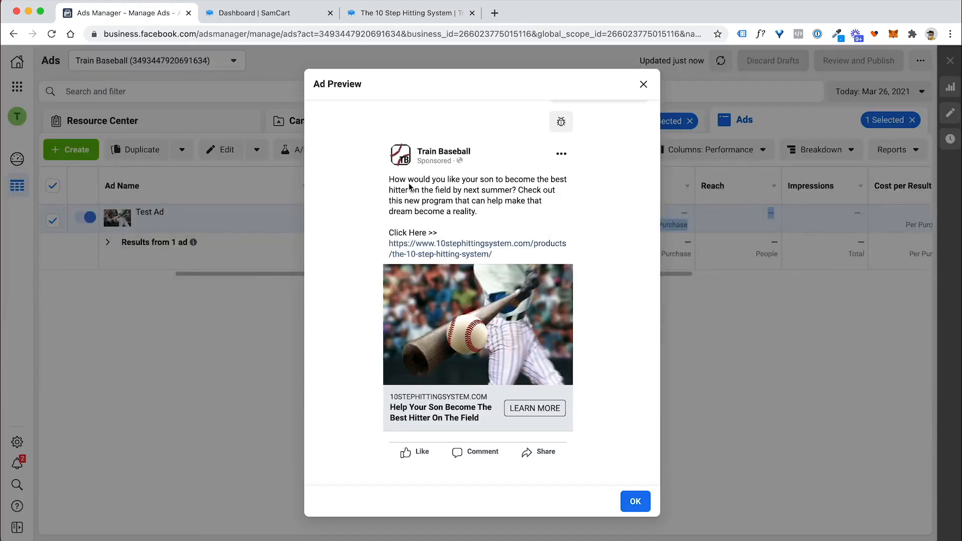